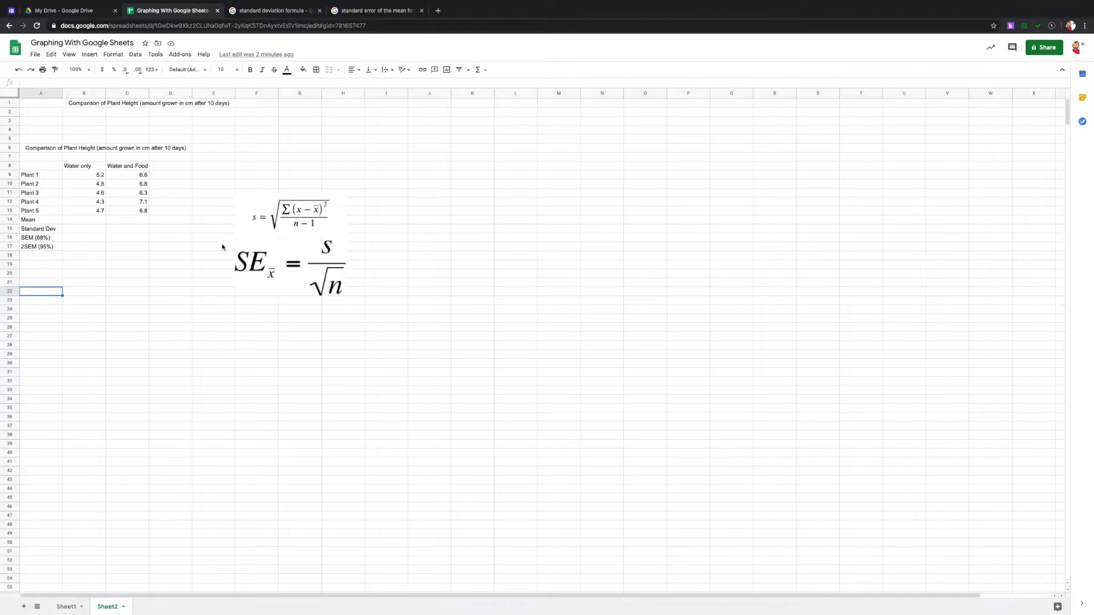
Calculate the mean of the Water only heights in B14 with AVERAGE over B9:B13.
left_click(91, 223)
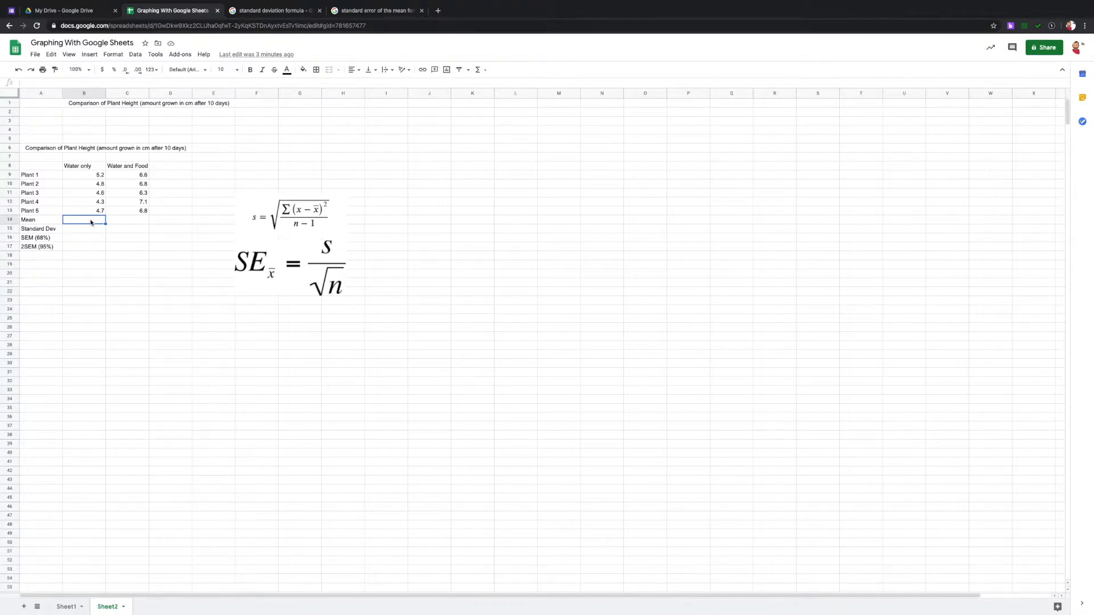
left_click(484, 71)
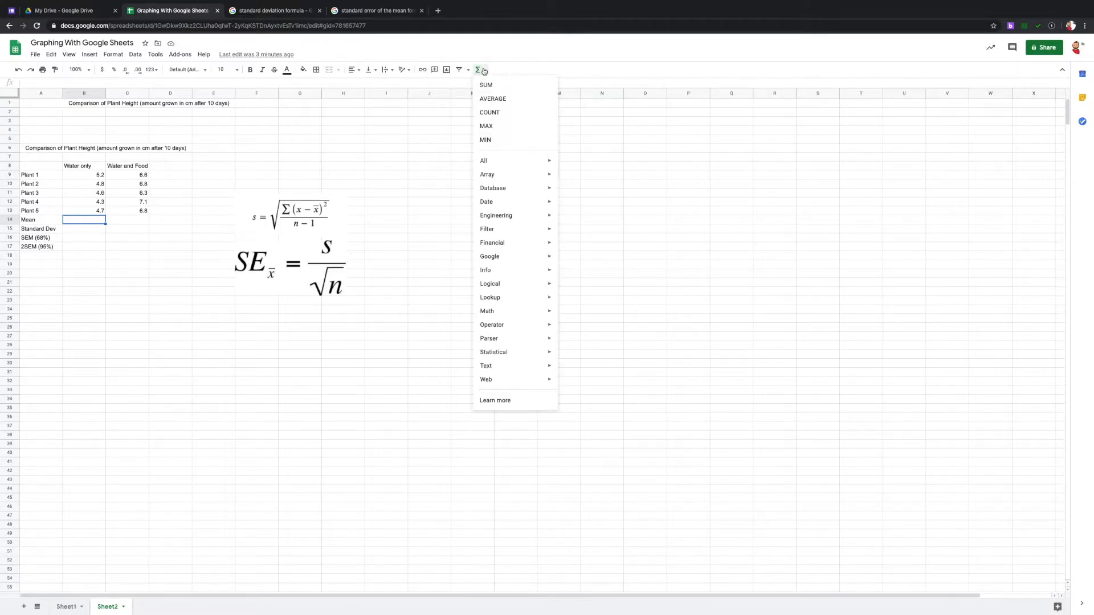
left_click(494, 99)
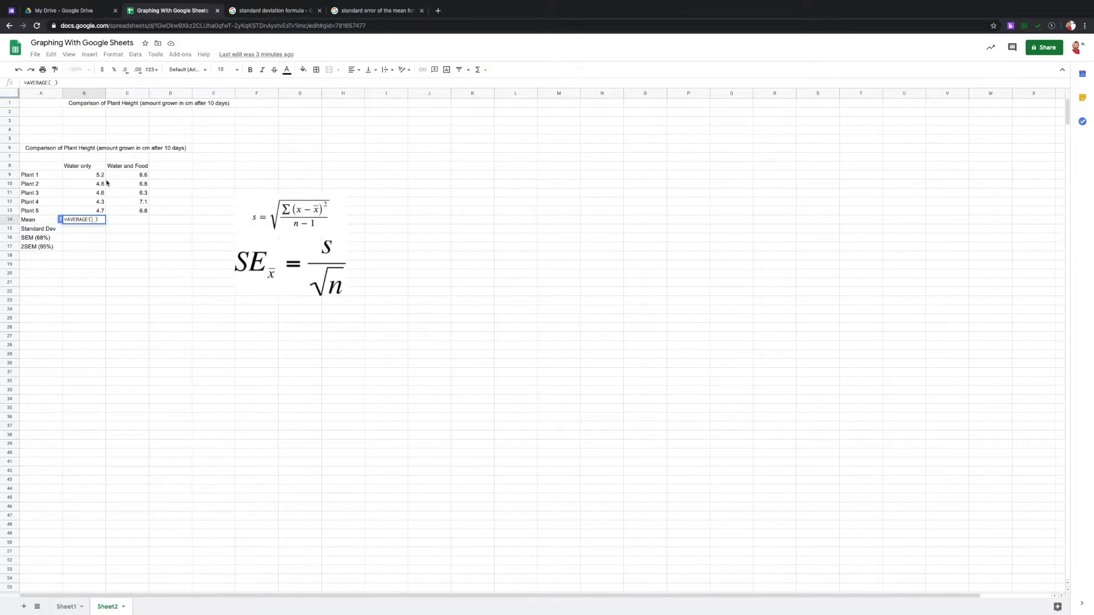
left_click_drag(84, 177, 86, 214)
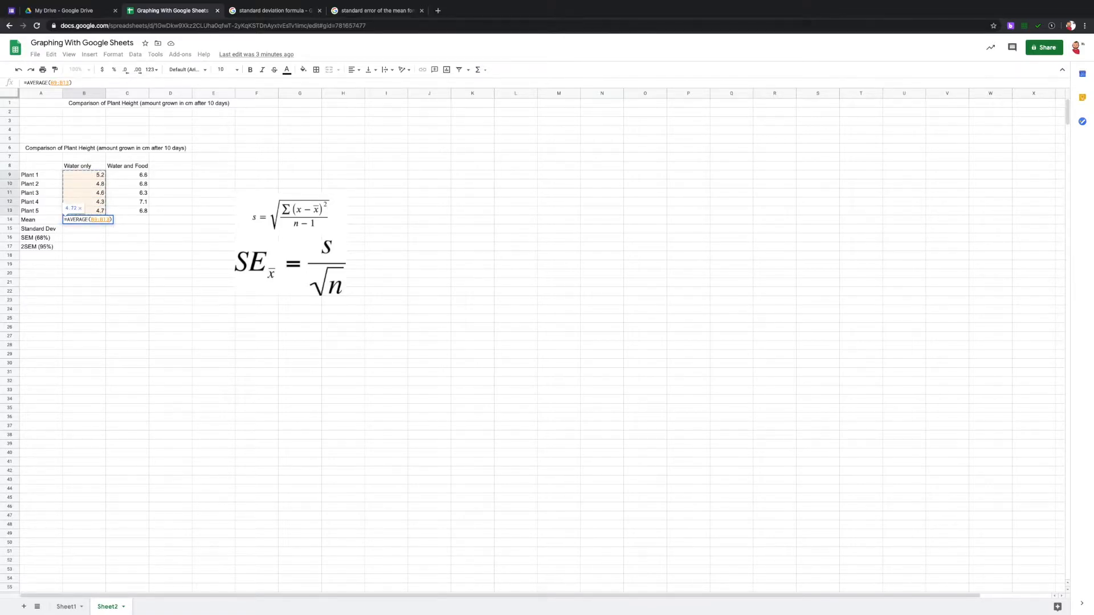
key("Return")
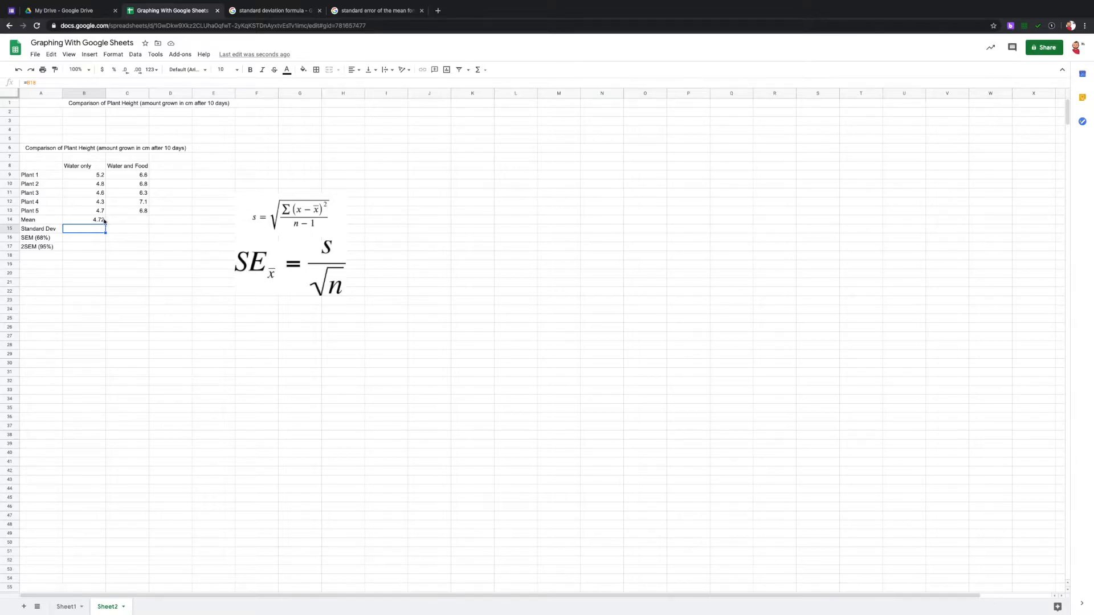
Copy the mean formula from B14 into C14 for the Water and Food column.
left_click(88, 220)
left_click(119, 222)
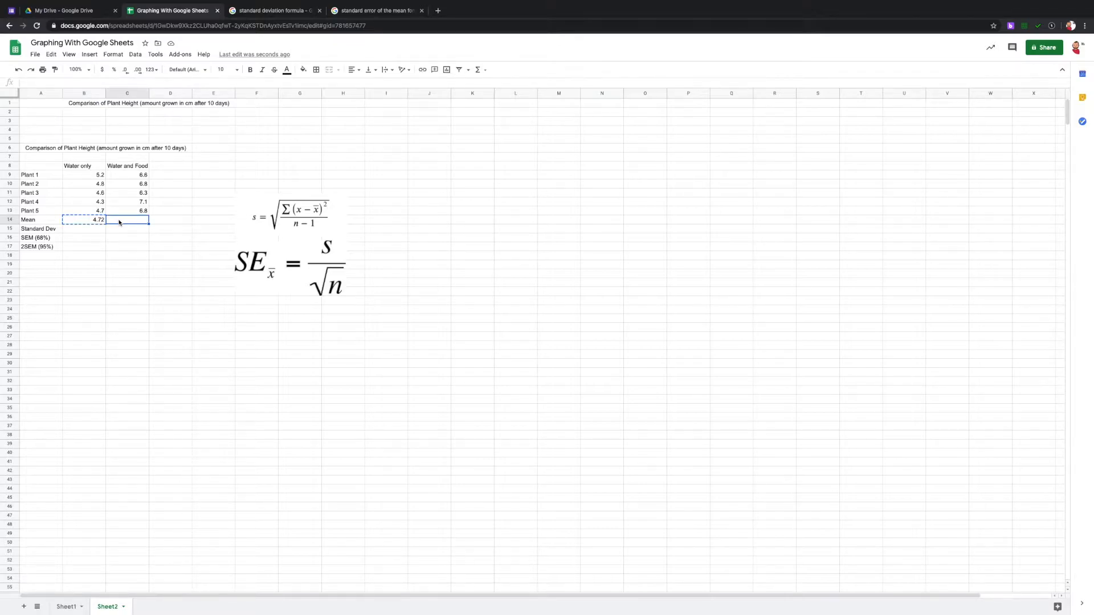
key("ctrl+v")
left_click(121, 240)
Calculate the Water only standard deviation in B15 with STDEV over B9:B13.
left_click(93, 232)
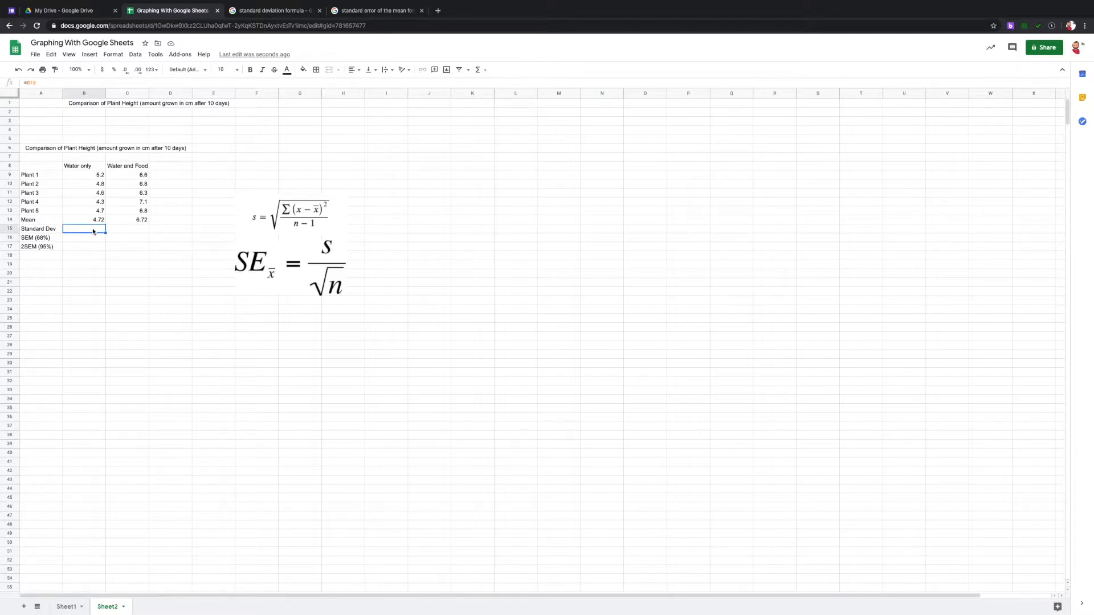
type("=")
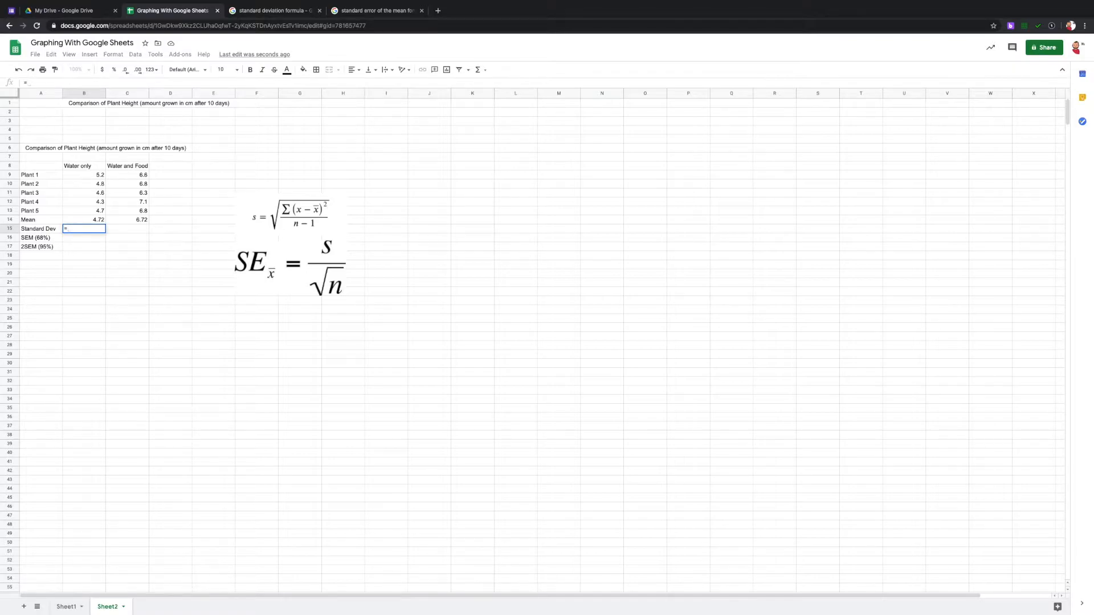
type("s")
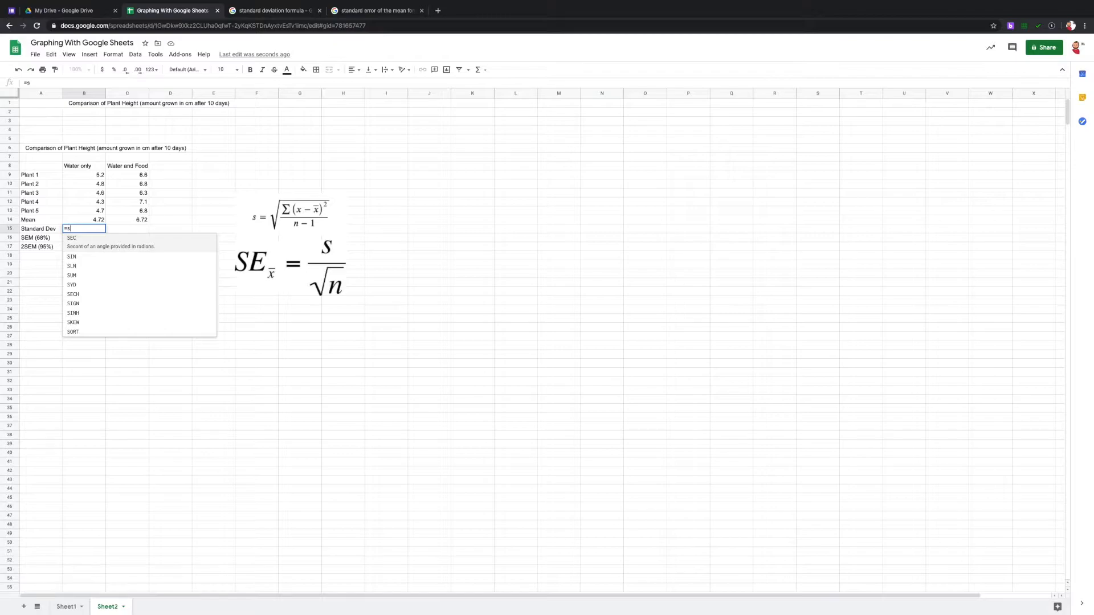
type("t")
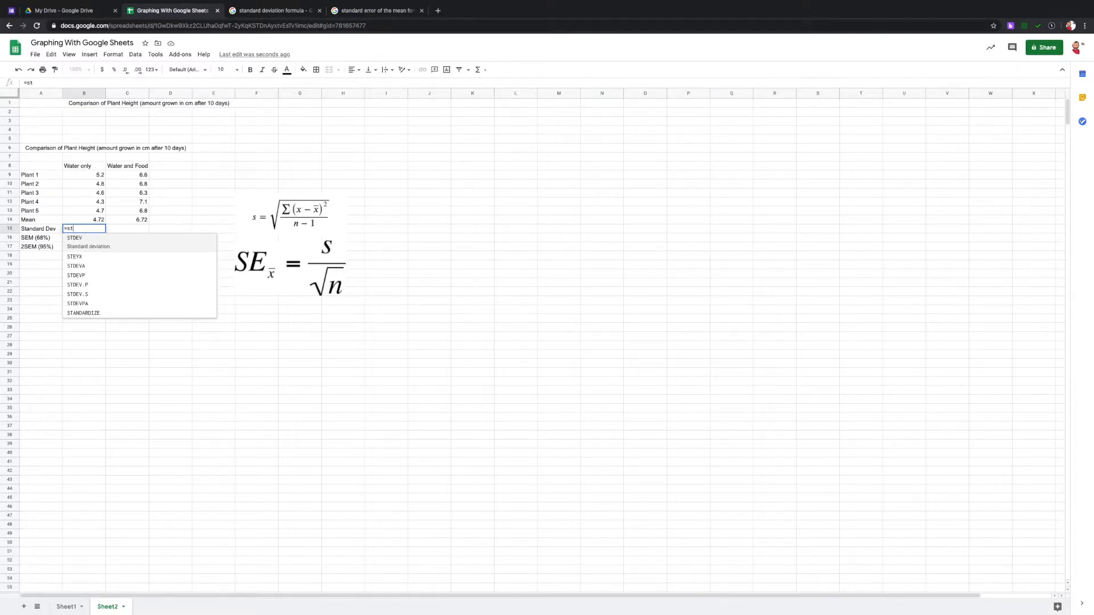
left_click(88, 247)
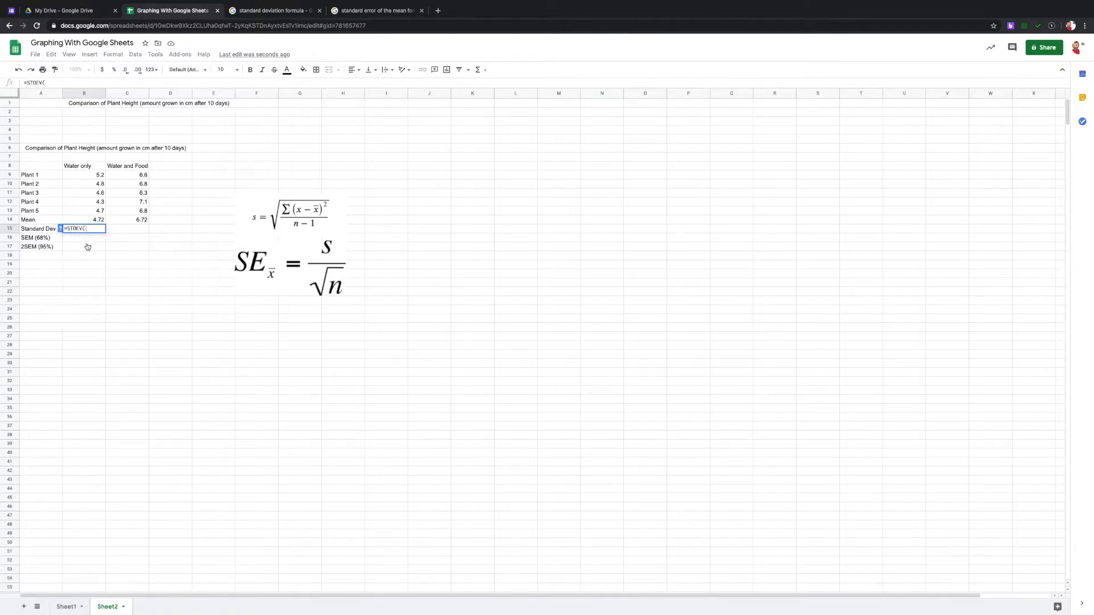
left_click_drag(93, 177, 95, 211)
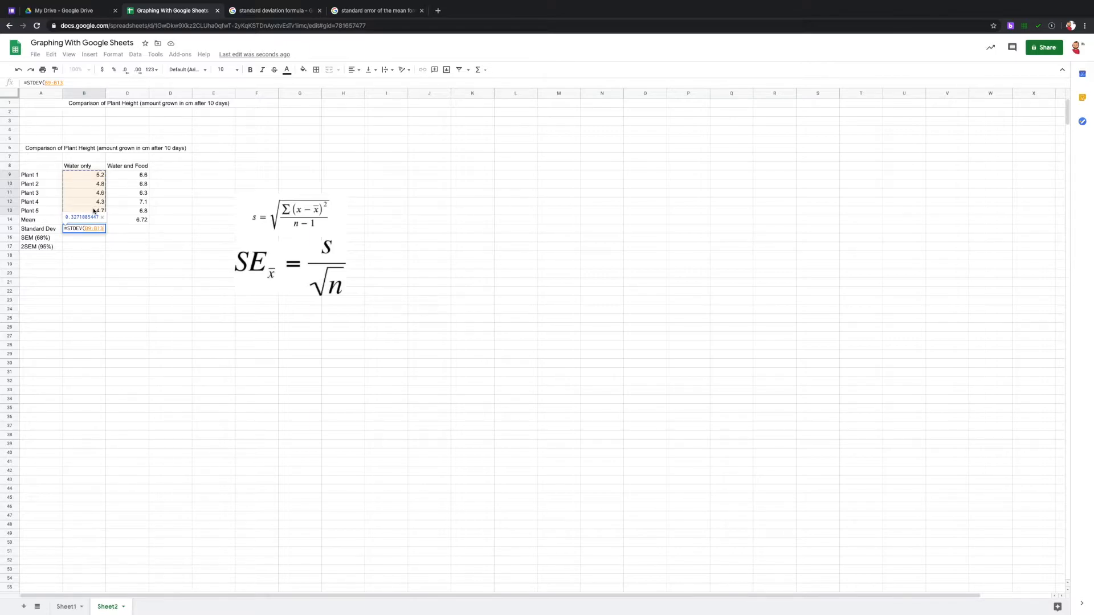
key("Return")
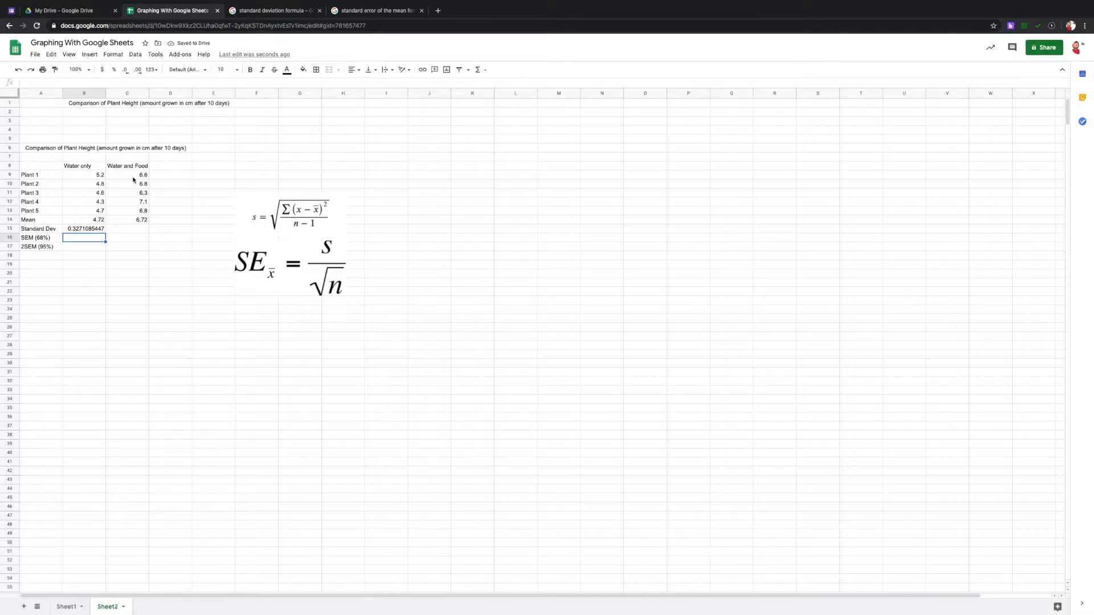
Copy the standard deviation formula from B15 into C15 for the Water and Food column.
left_click(94, 231)
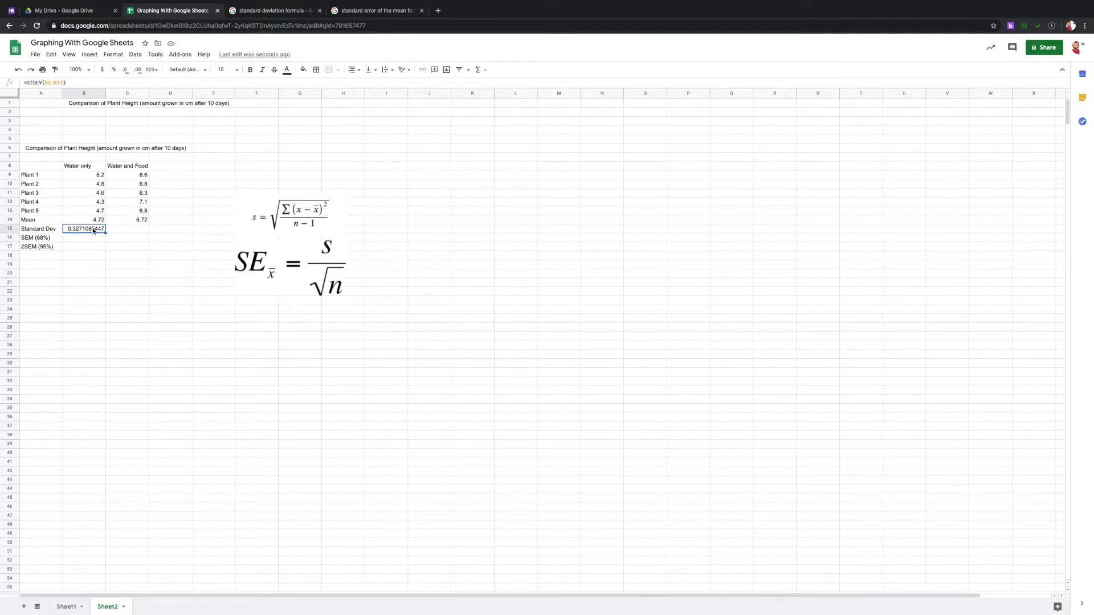
key("ctrl+c")
left_click(118, 232)
key("ctrl+v")
left_click(120, 242)
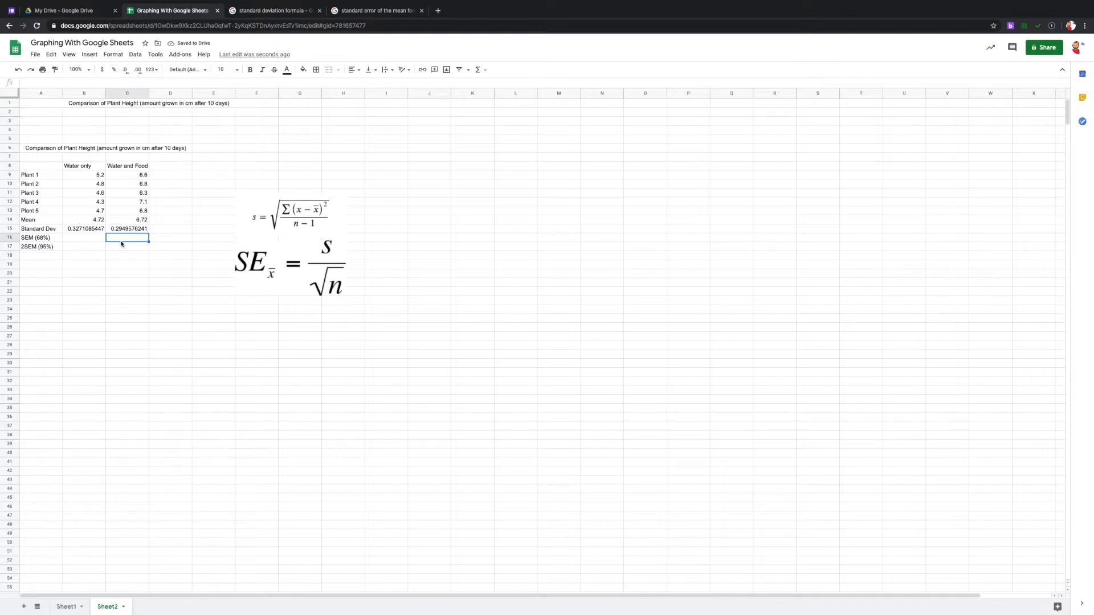
Reduce the Water only standard deviation in B15 to two decimal places.
left_click(86, 232)
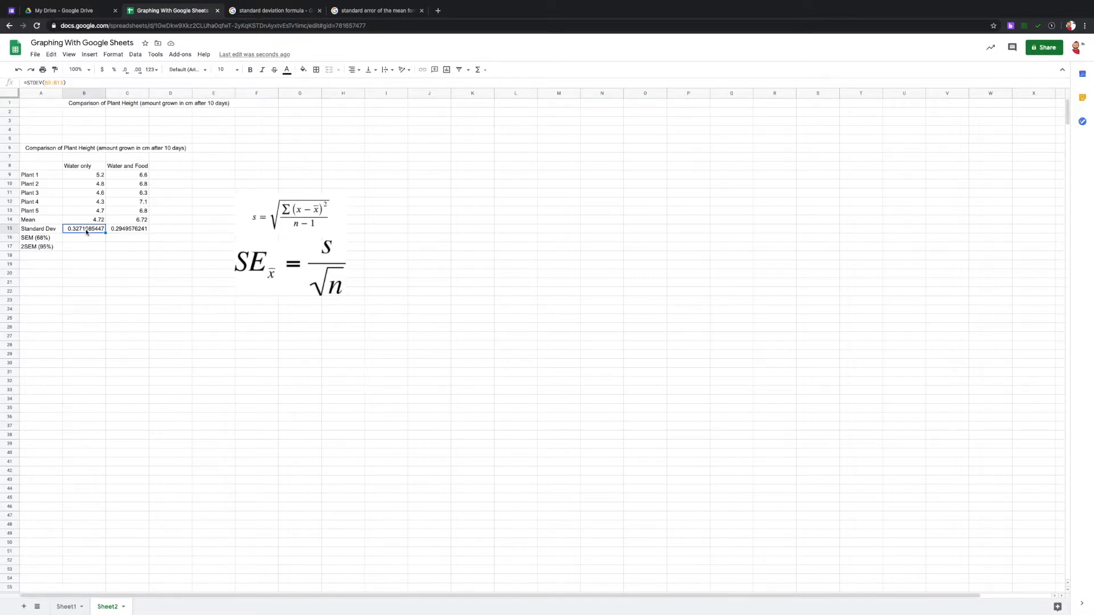
left_click(127, 70)
left_click(126, 70)
left_click(126, 70)
left_click(126, 70)
left_click(128, 71)
left_click(127, 71)
left_click(127, 70)
left_click(128, 71)
Reduce the Water and Food standard deviation in C15 to two decimal places.
left_click(134, 228)
left_click(126, 71)
left_click(126, 71)
left_click(125, 71)
left_click(126, 71)
left_click(126, 71)
left_click(126, 70)
left_click(126, 71)
left_click(126, 70)
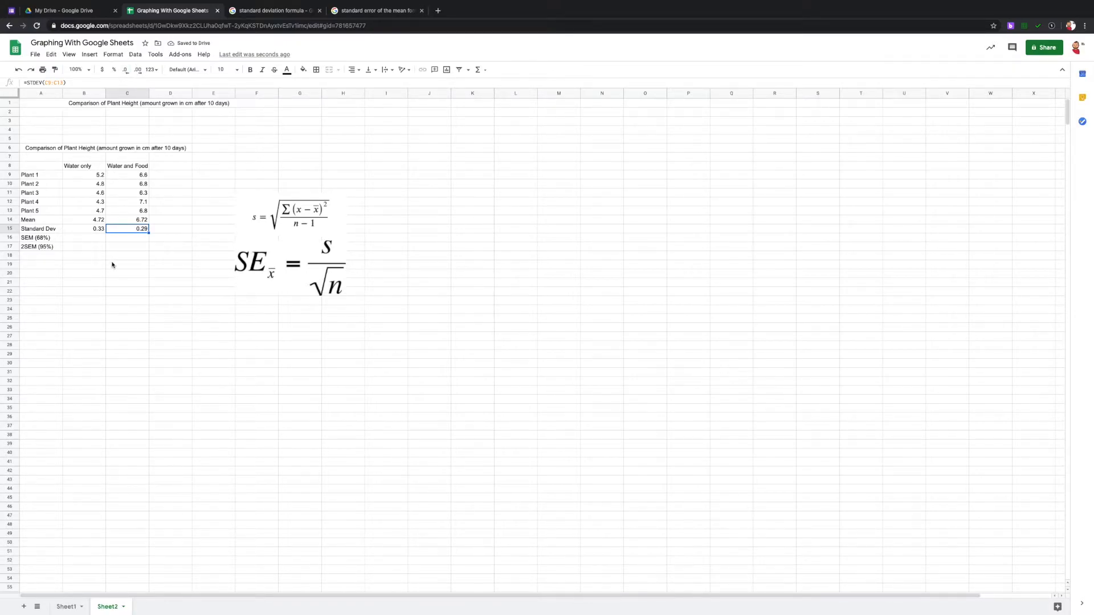
Calculate the Water only SEM (68%) in B16 with the formula =(B15)/SQRT(5).
left_click(85, 237)
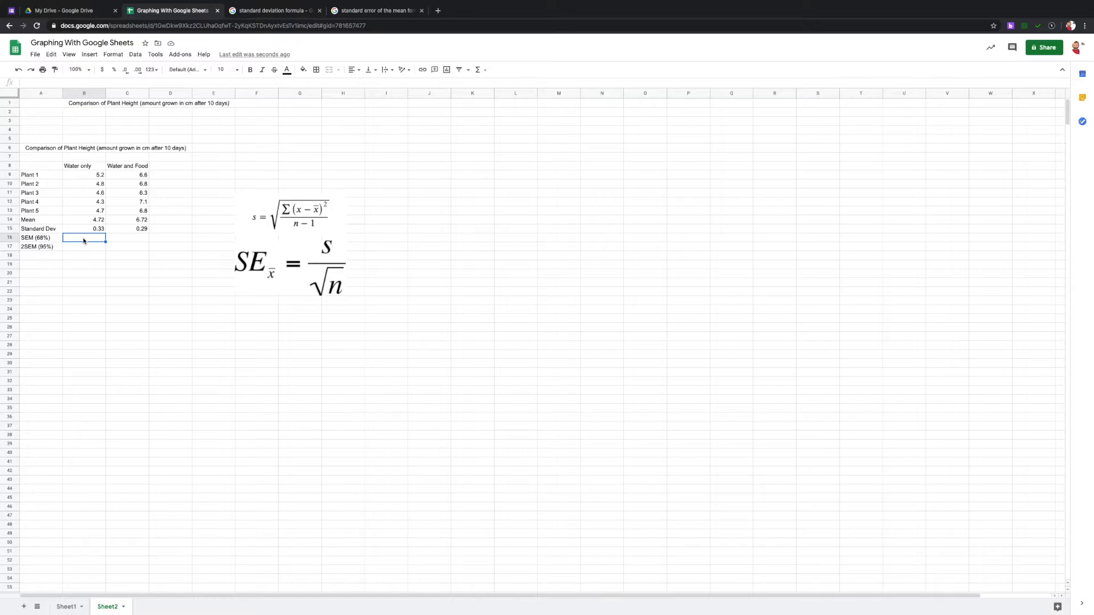
type("=")
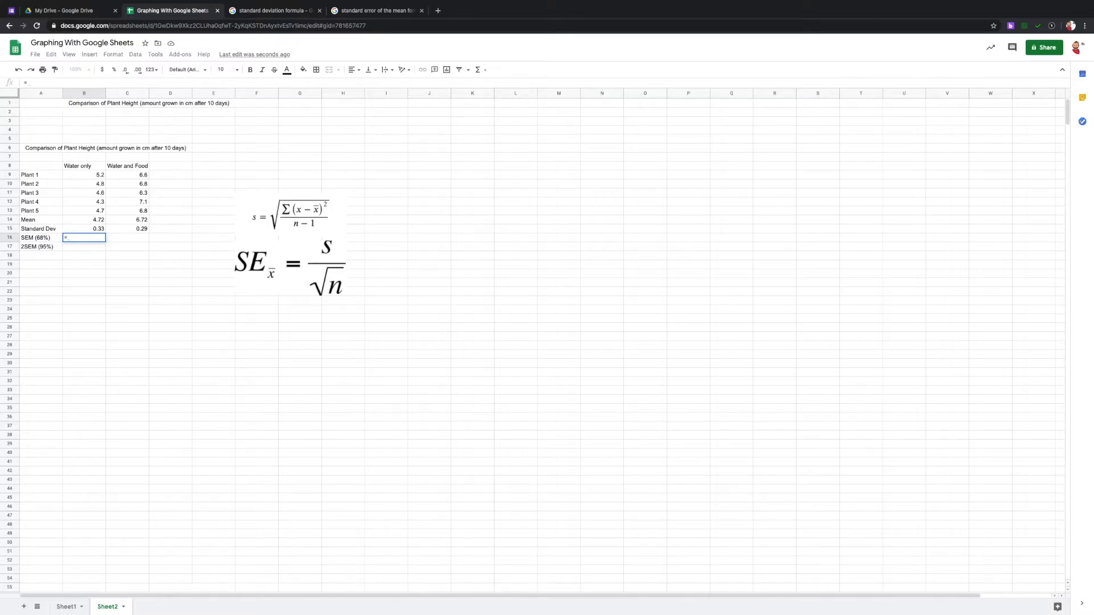
type("(")
left_click(98, 229)
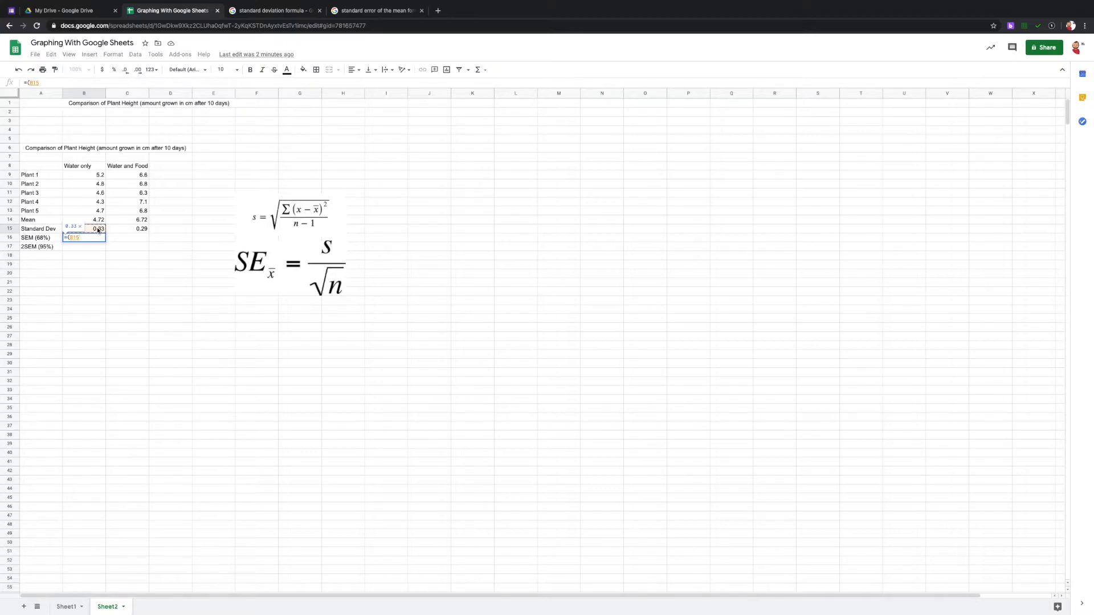
type(")")
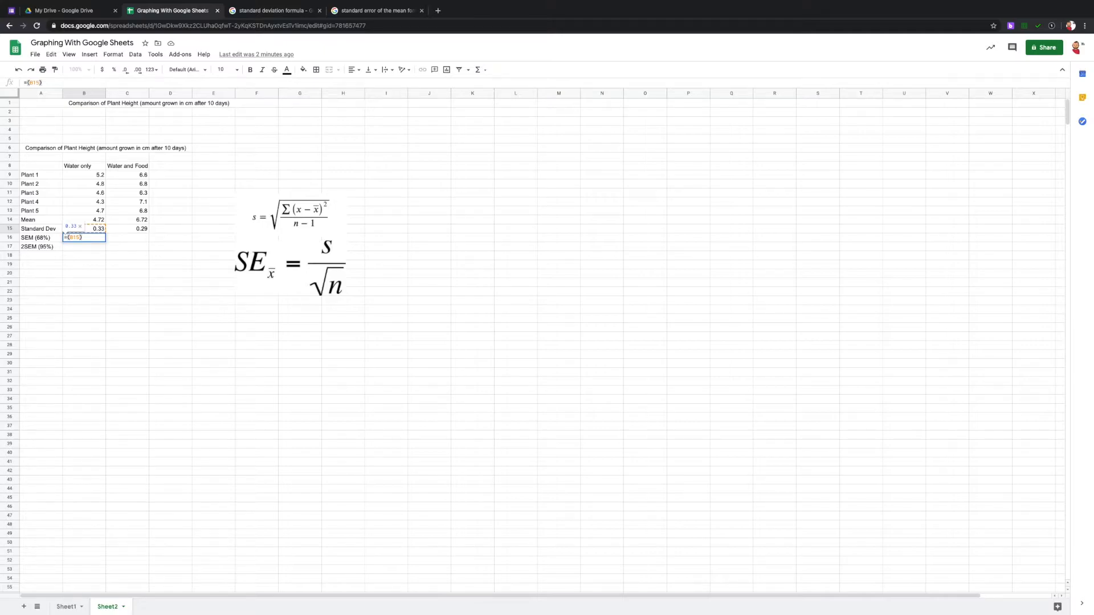
type("/")
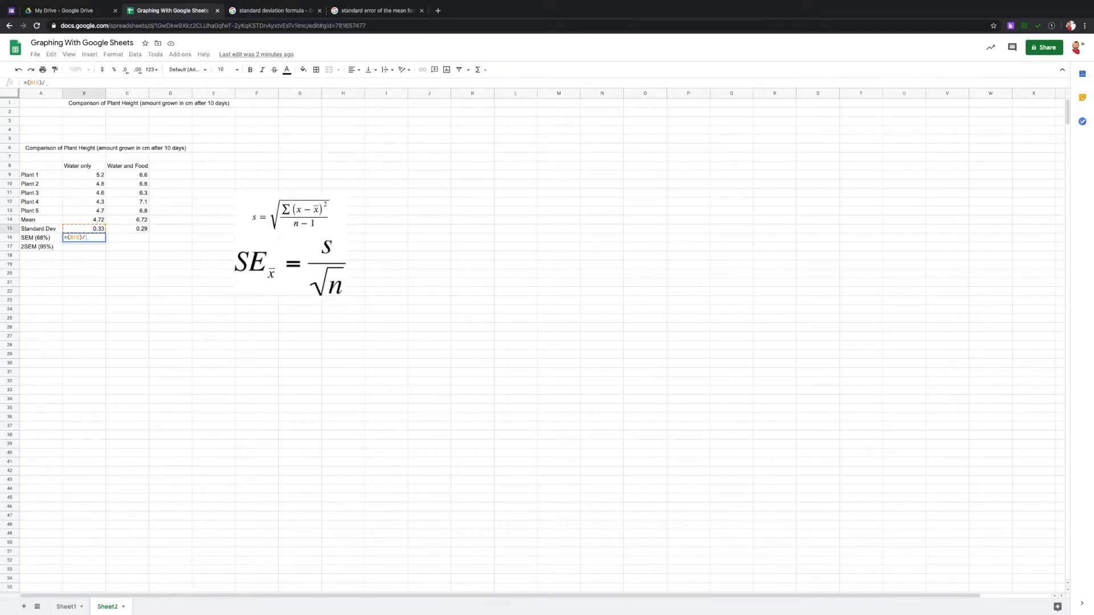
type("sq")
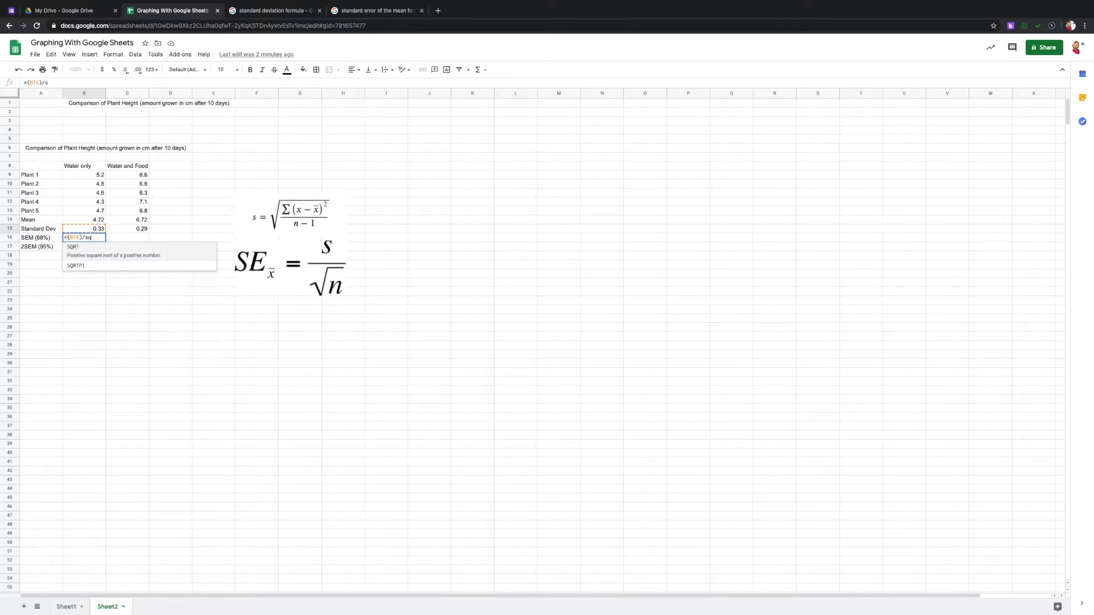
left_click(91, 256)
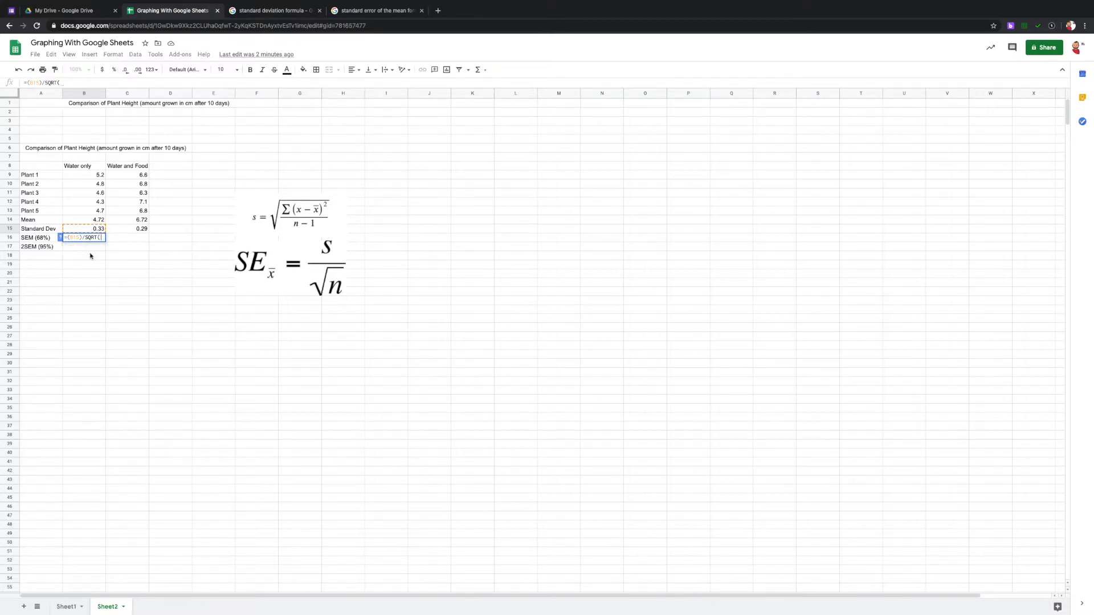
type("5")
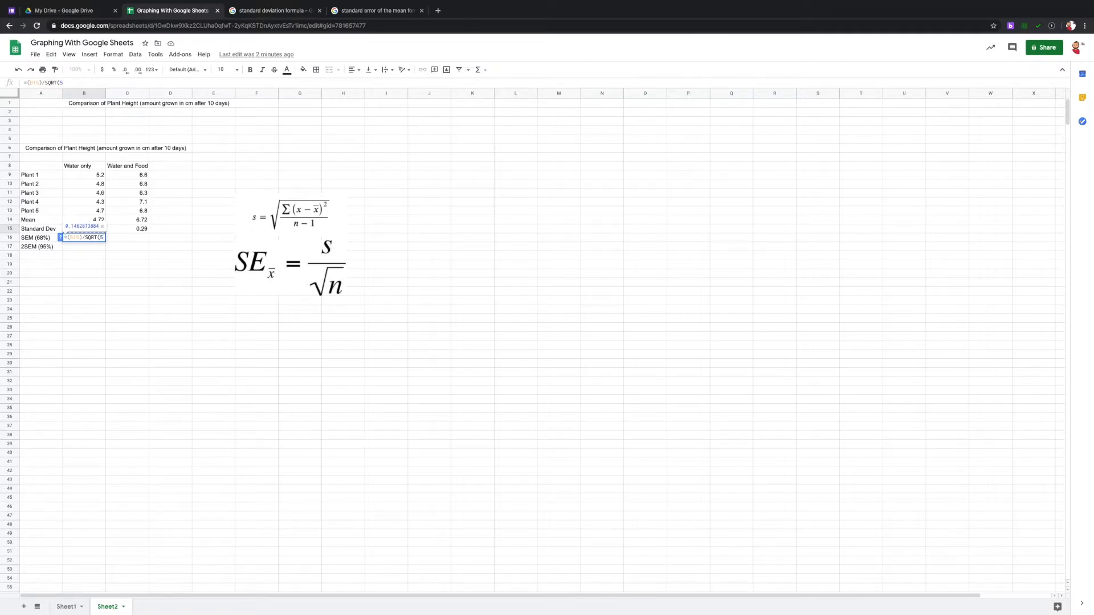
type(")")
key("Return")
Copy the SEM (68%) formula from B16 into C16 for the Water and Food column.
left_click(90, 237)
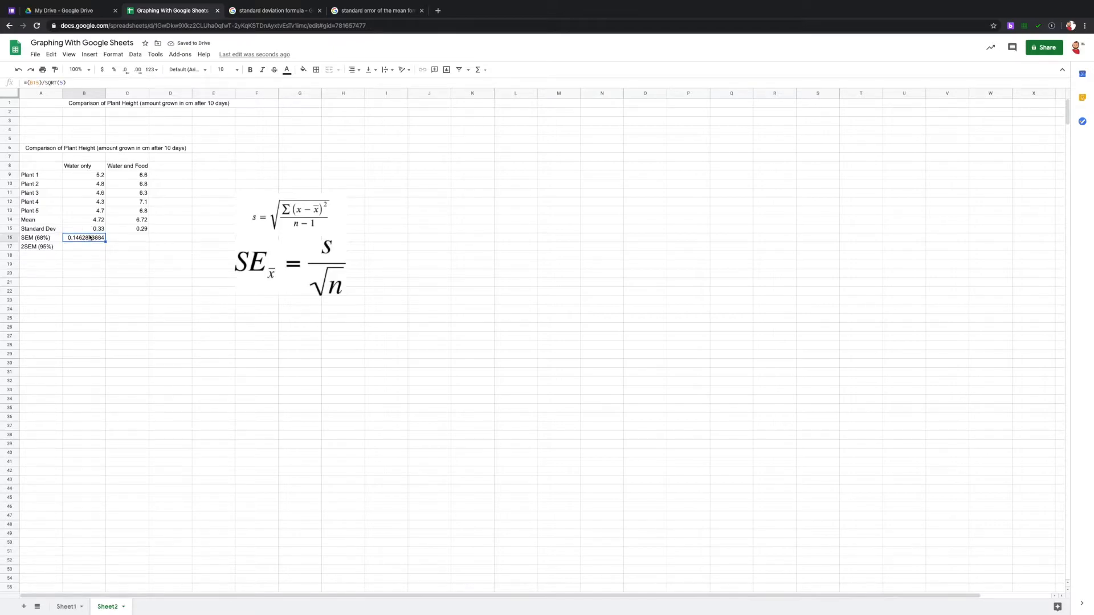
key("ctrl+c")
left_click(119, 241)
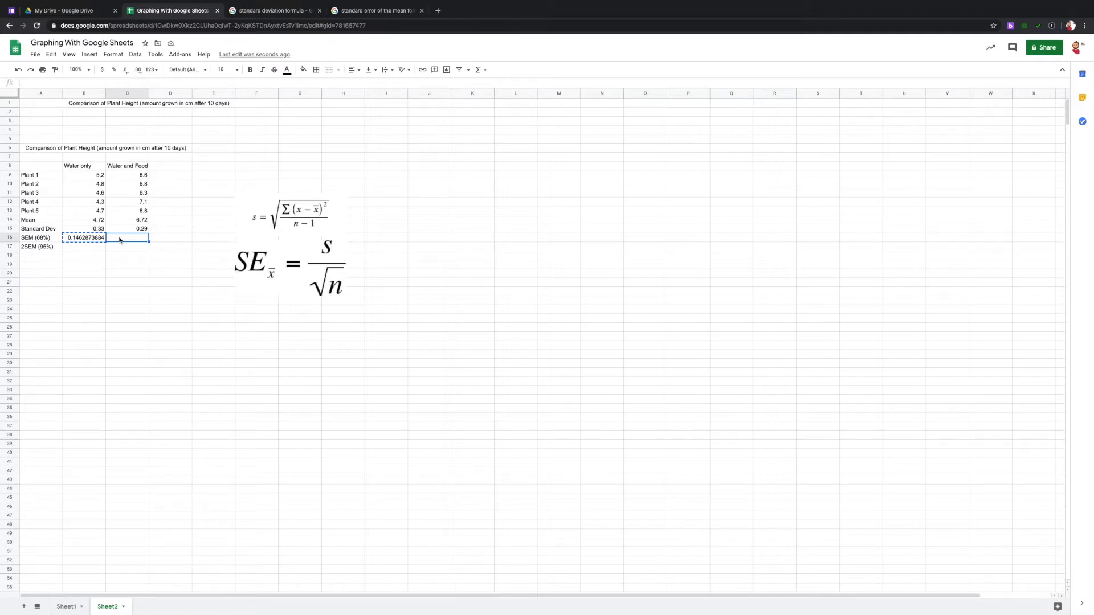
key("ctrl+v")
Reduce the Water only SEM (68%) in B16 to two decimal places.
left_click(84, 239)
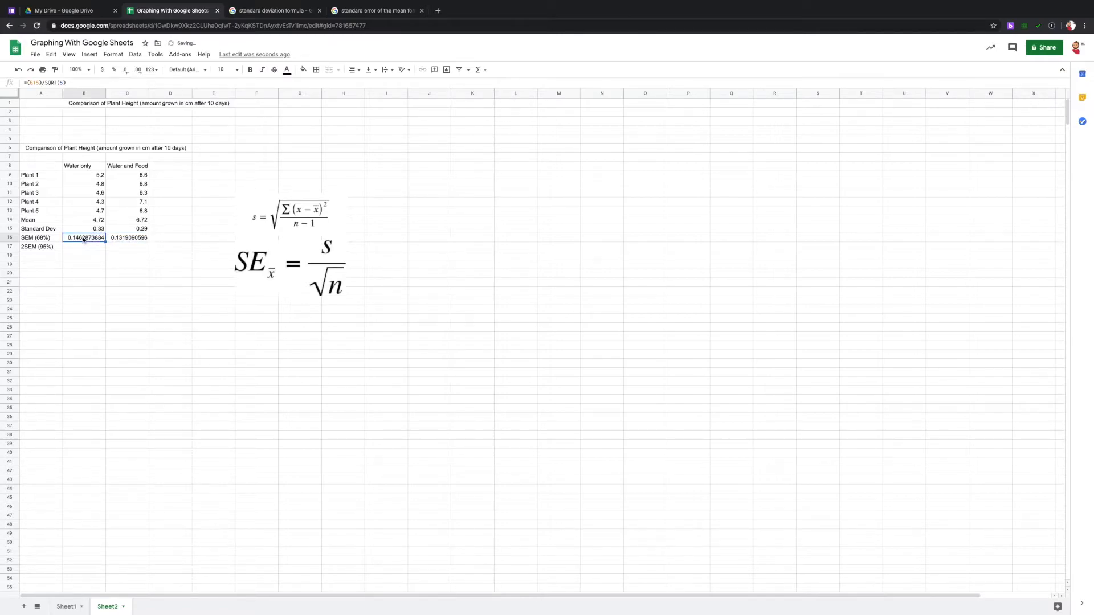
left_click(129, 73)
left_click(129, 73)
left_click(129, 73)
left_click(129, 73)
left_click(129, 73)
left_click(129, 73)
left_click(129, 73)
left_click(129, 73)
Reduce the Water and Food SEM (68%) in C16 to two decimal places.
left_click(129, 239)
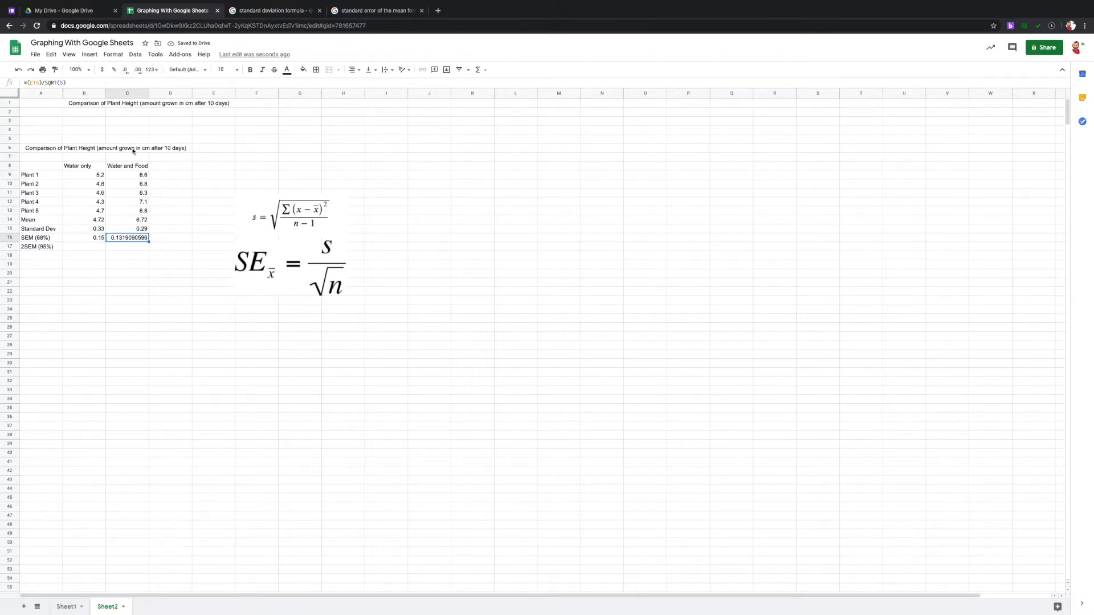
left_click(126, 71)
left_click(126, 70)
left_click(126, 71)
left_click(126, 71)
left_click(126, 71)
left_click(126, 70)
left_click(126, 70)
left_click(126, 70)
Calculate the Water only 2SEM (95%) in B17 with the formula =B16*2.
left_click(94, 249)
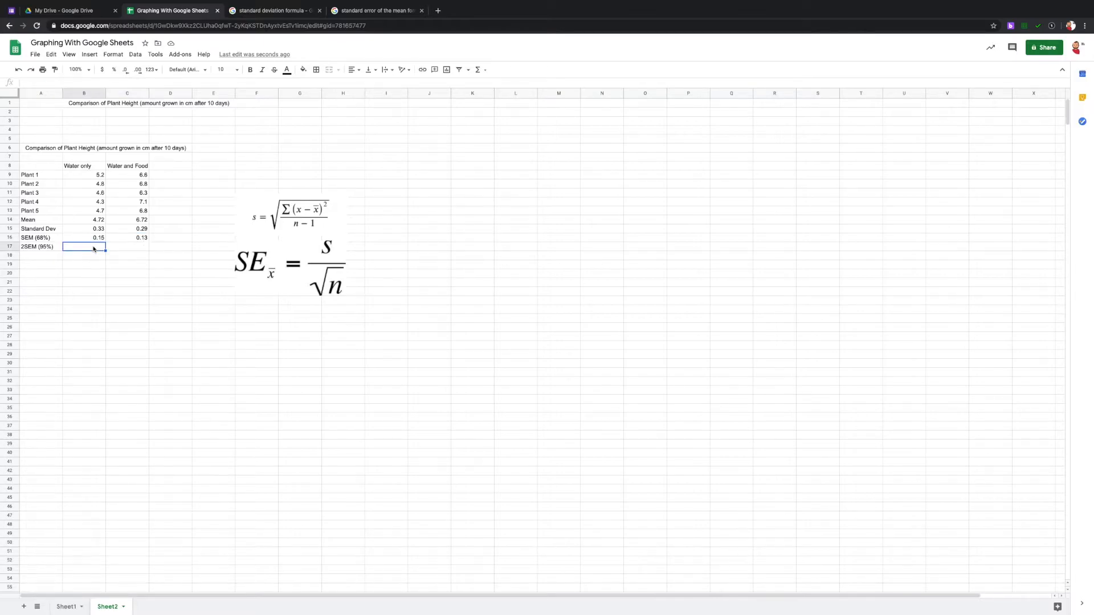
type("=")
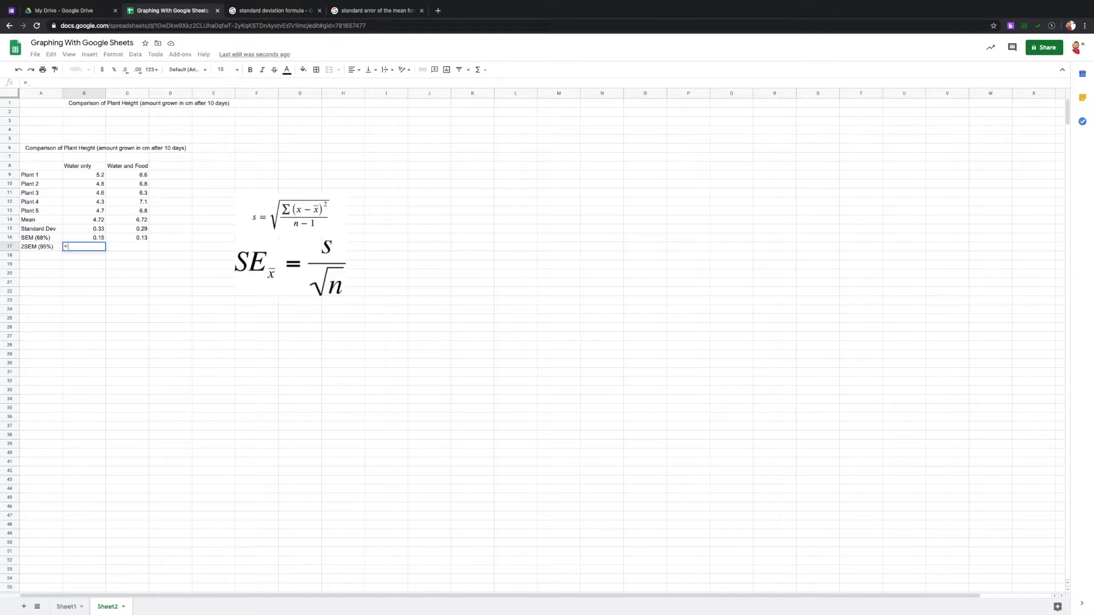
left_click(99, 240)
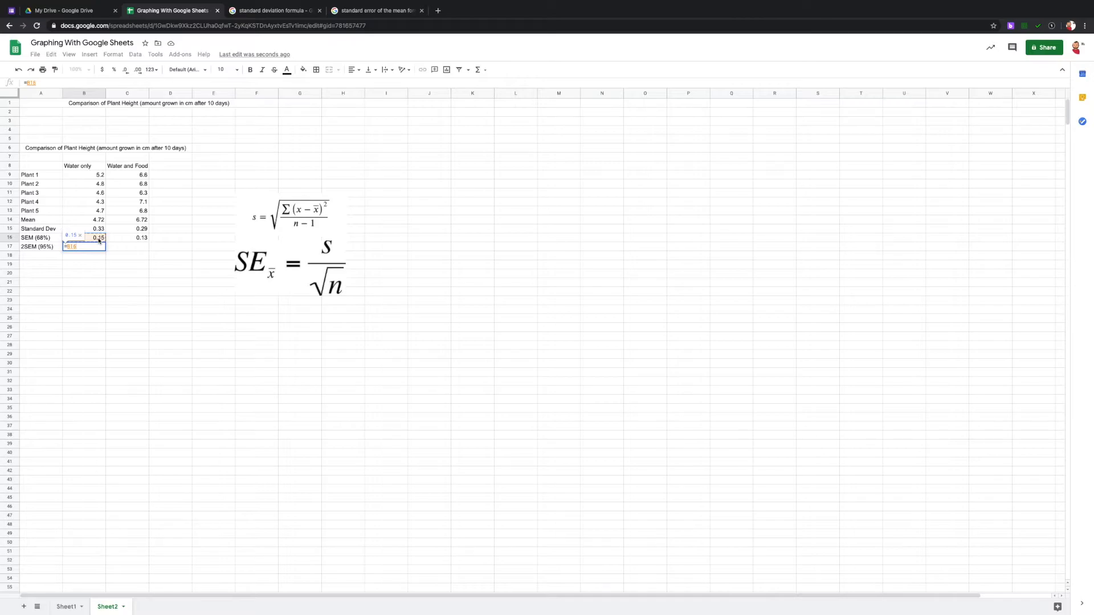
type("*2")
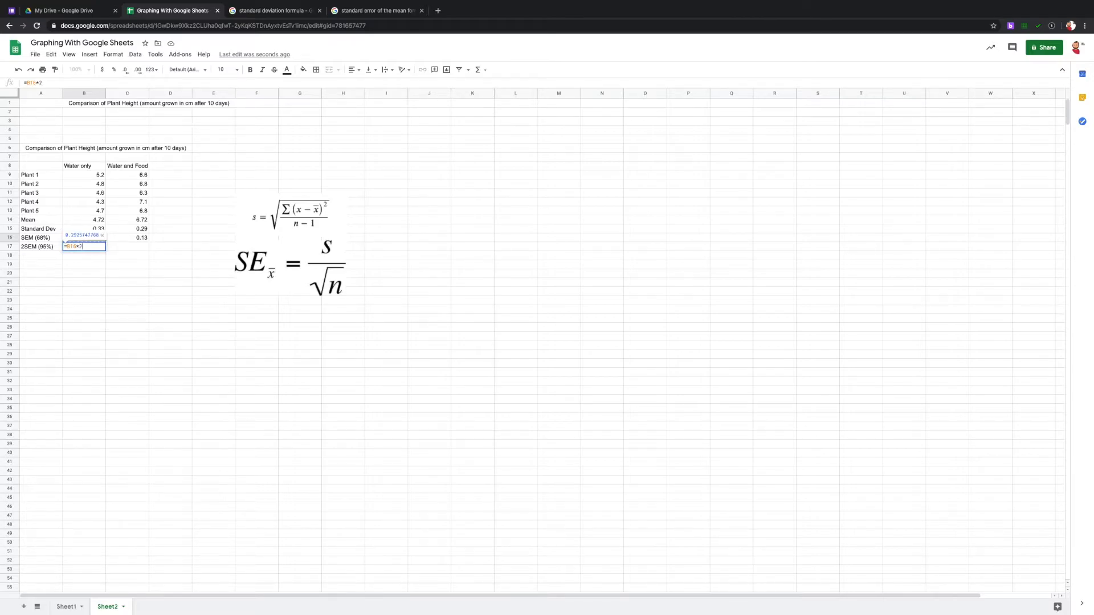
key("Return")
Copy the 2SEM (95%) formula from B17 into C17 for the Water and Food column.
left_click(95, 248)
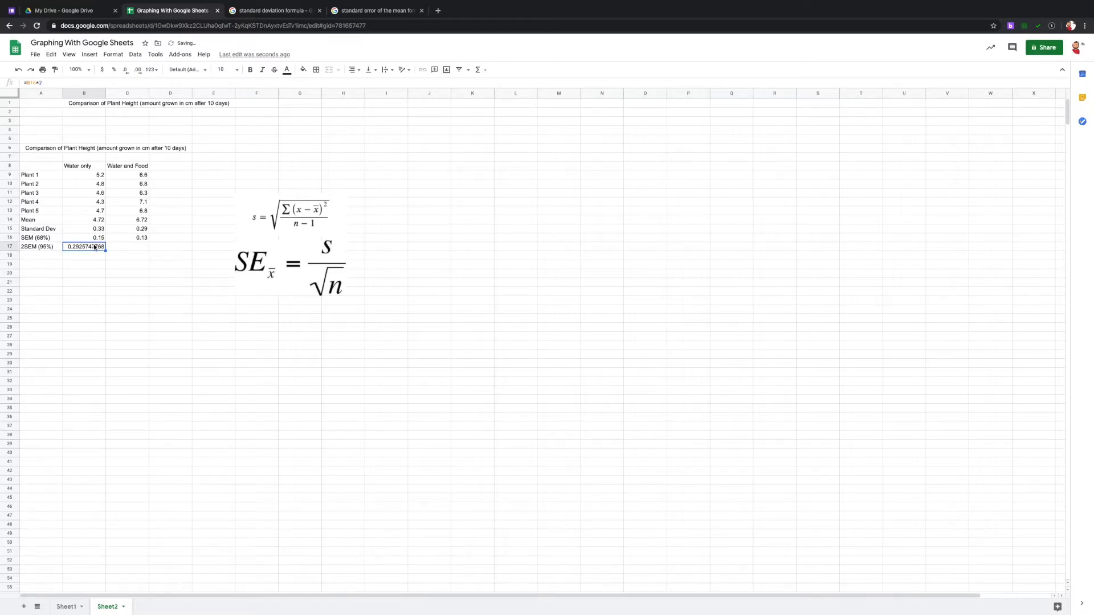
key("ctrl+c")
left_click(118, 246)
key("ctrl+v")
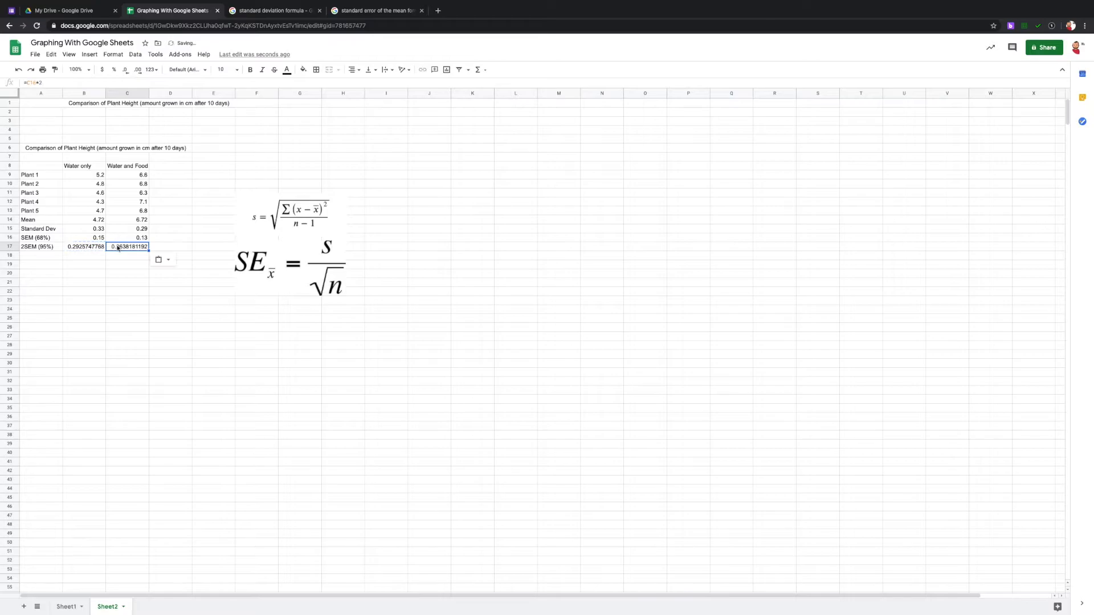
Reduce the Water only 2SEM (95%) in B17 to two decimal places.
left_click(81, 251)
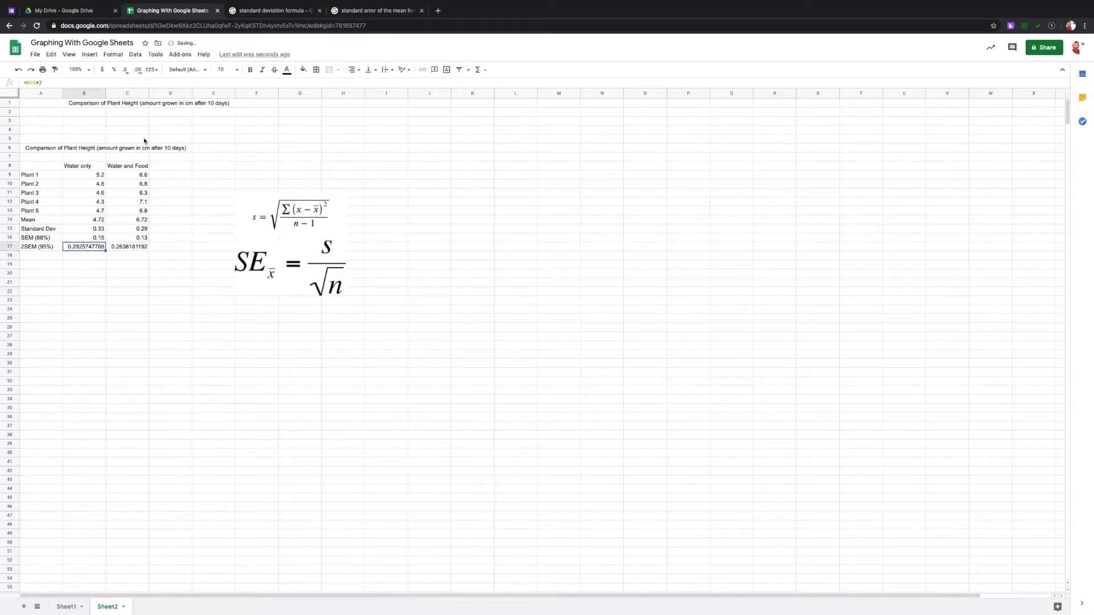
left_click(125, 69)
left_click(125, 69)
left_click(125, 69)
left_click(125, 70)
left_click(125, 69)
left_click(125, 70)
left_click(125, 70)
left_click(124, 70)
Reduce the Water and Food 2SEM (95%) in C17 to two decimal places.
left_click(132, 251)
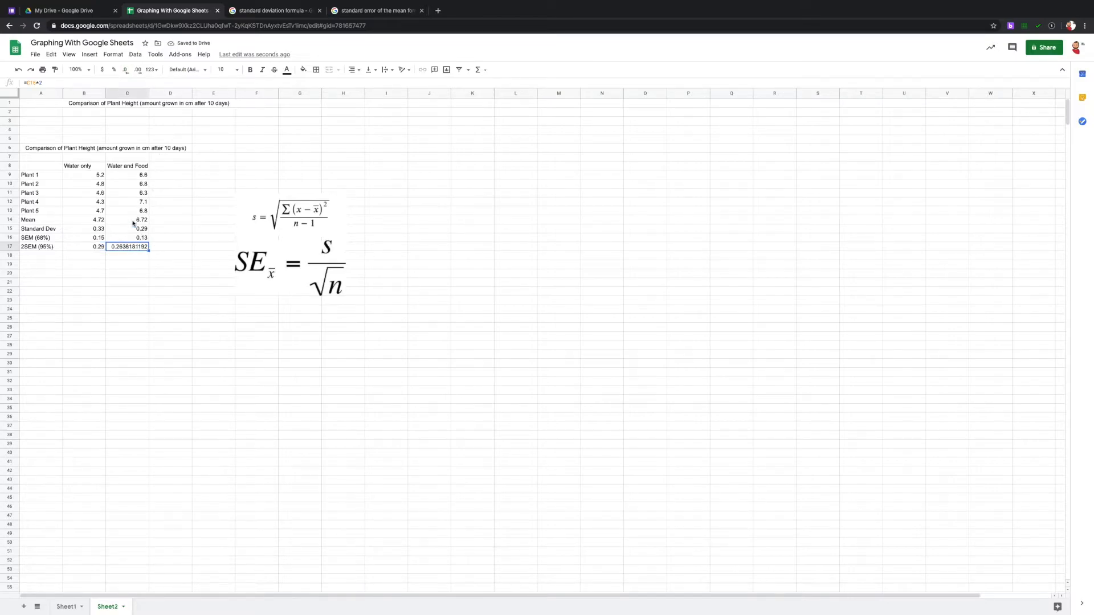
left_click(125, 69)
left_click(125, 69)
left_click(125, 69)
left_click(126, 70)
left_click(125, 69)
left_click(125, 69)
left_click(127, 70)
left_click(127, 69)
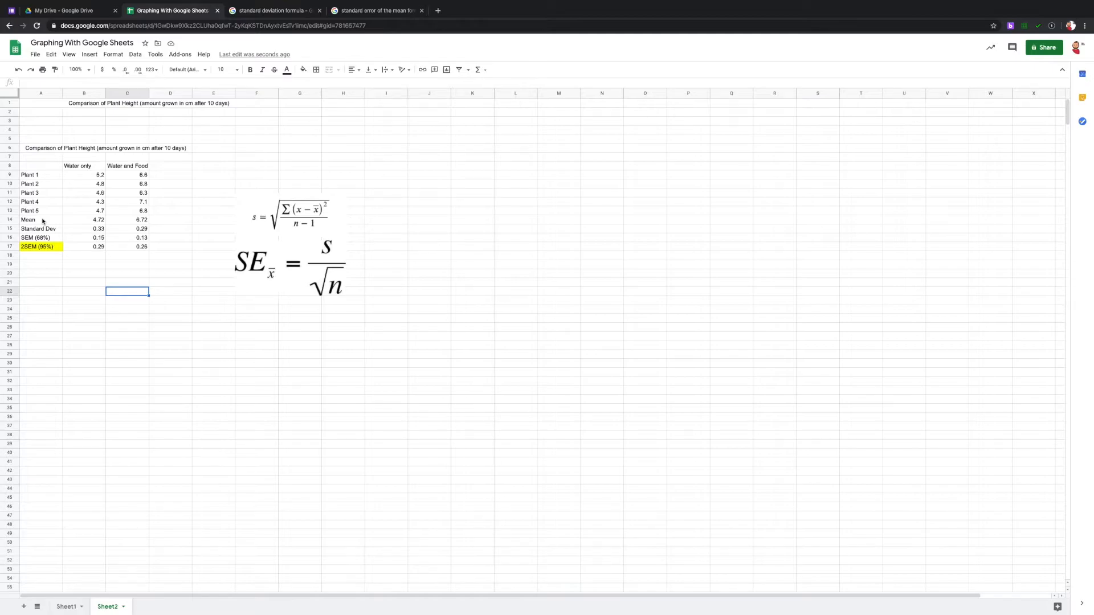
Copy the Water only and Water and Food headers from B8:C8 into B21:C21.
left_click_drag(83, 166, 115, 166)
key("ctrl+c")
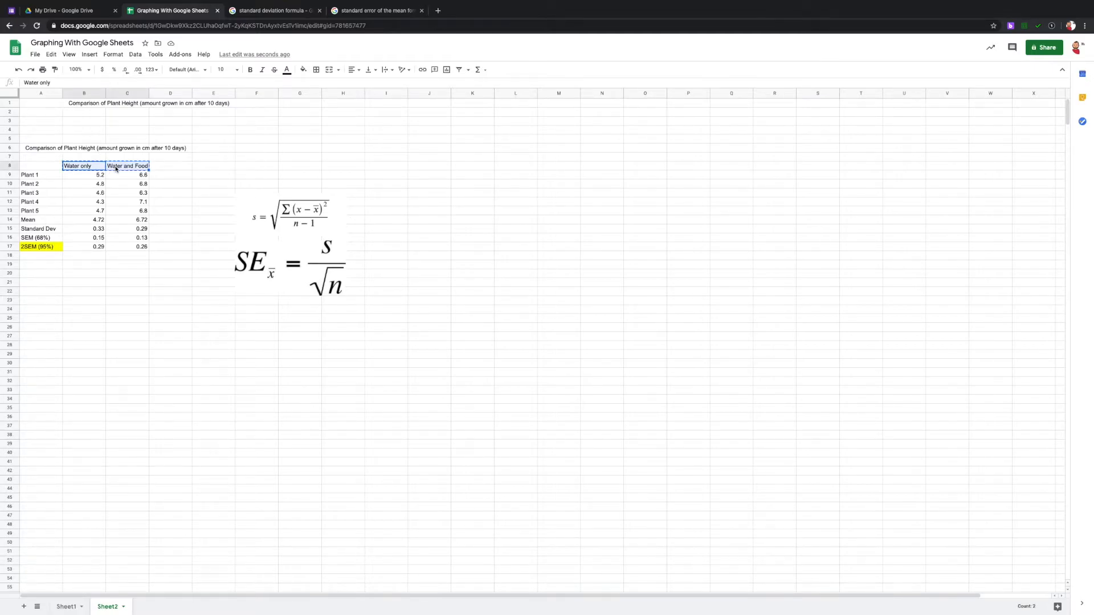
left_click(78, 284)
left_click_drag(78, 284, 113, 286)
key("ctrl+v")
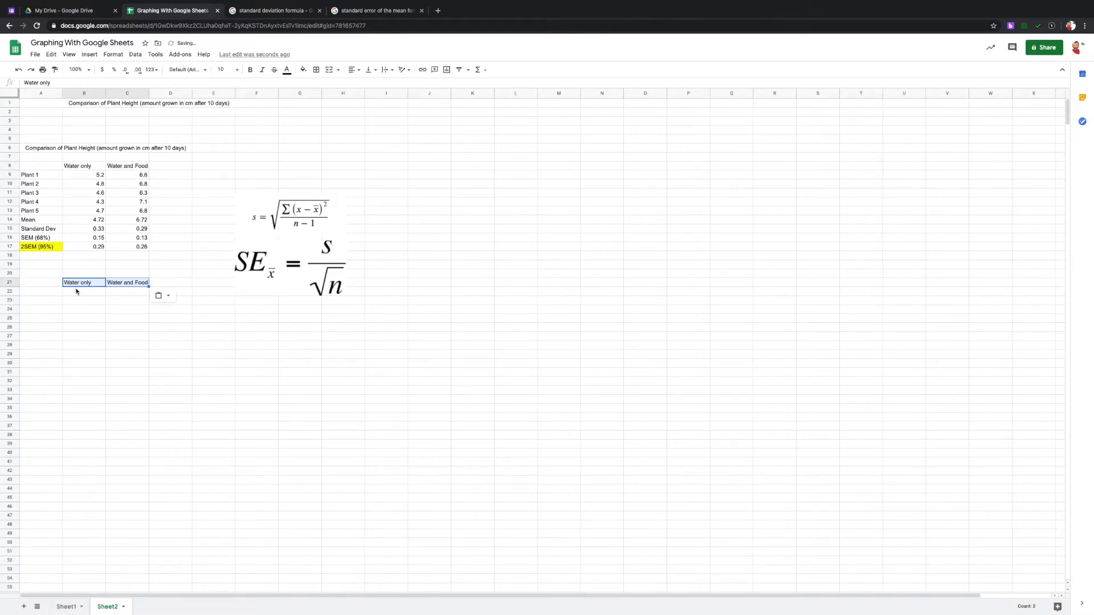
Copy the Mean row from A14:C14 into A22:C22 under the new headers.
left_click_drag(33, 219, 121, 220)
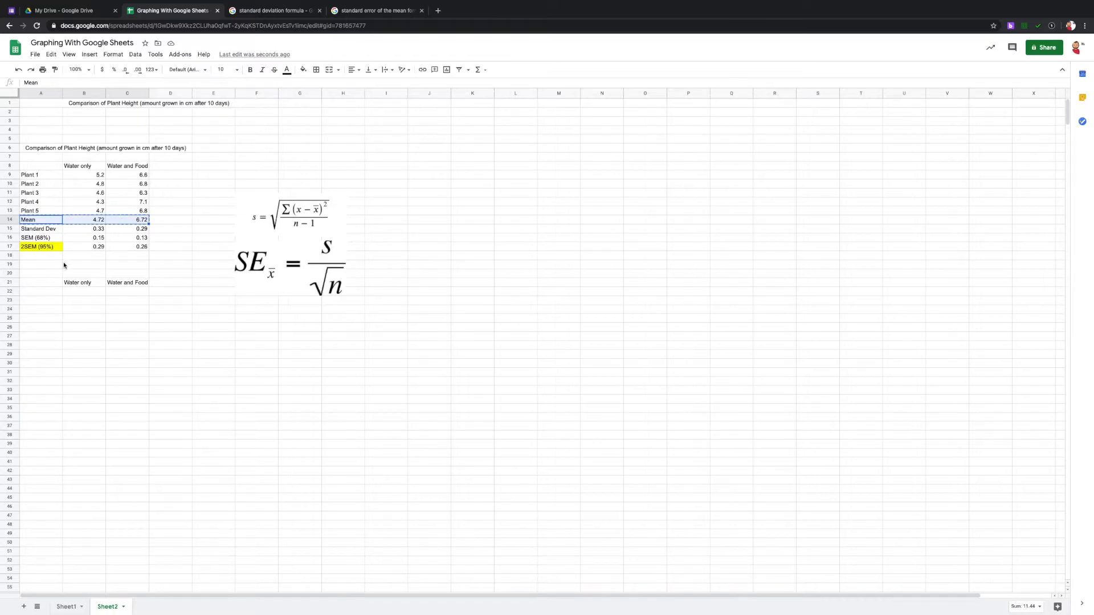
left_click_drag(46, 289, 126, 294)
key("ctrl+v")
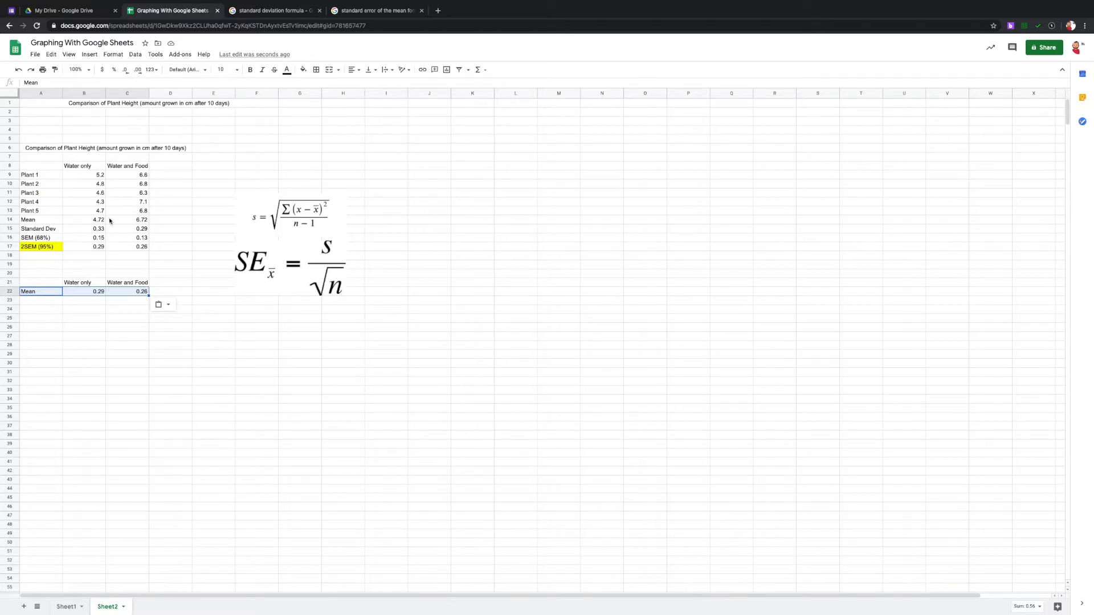
Replace the copied mean formulas with the fixed values 4.72 in B22 and 6.72 in C22.
left_click(89, 293)
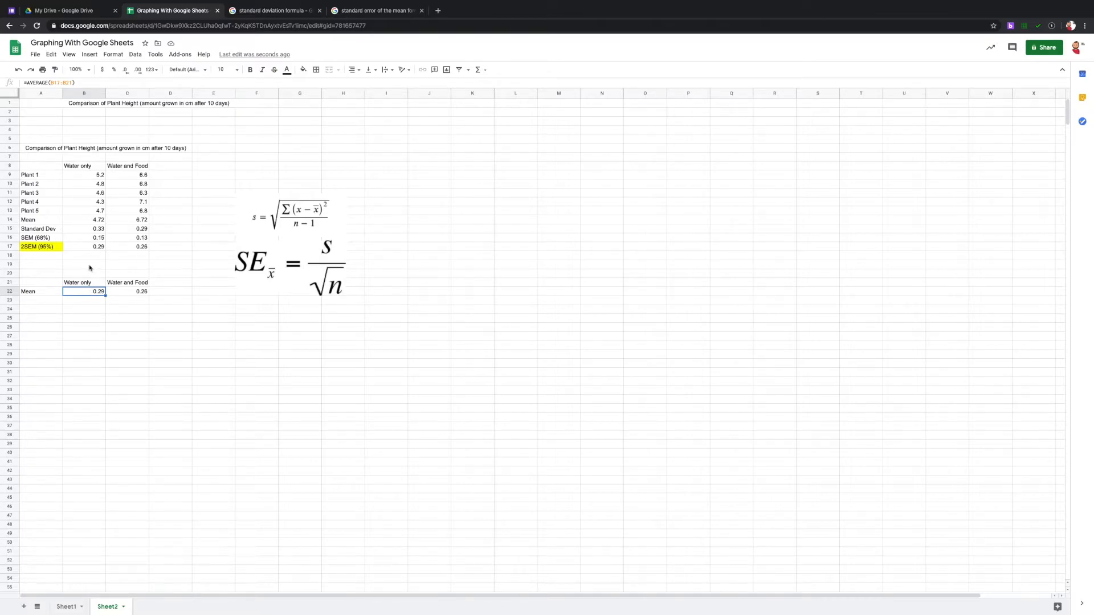
type("4.72")
left_click(126, 294)
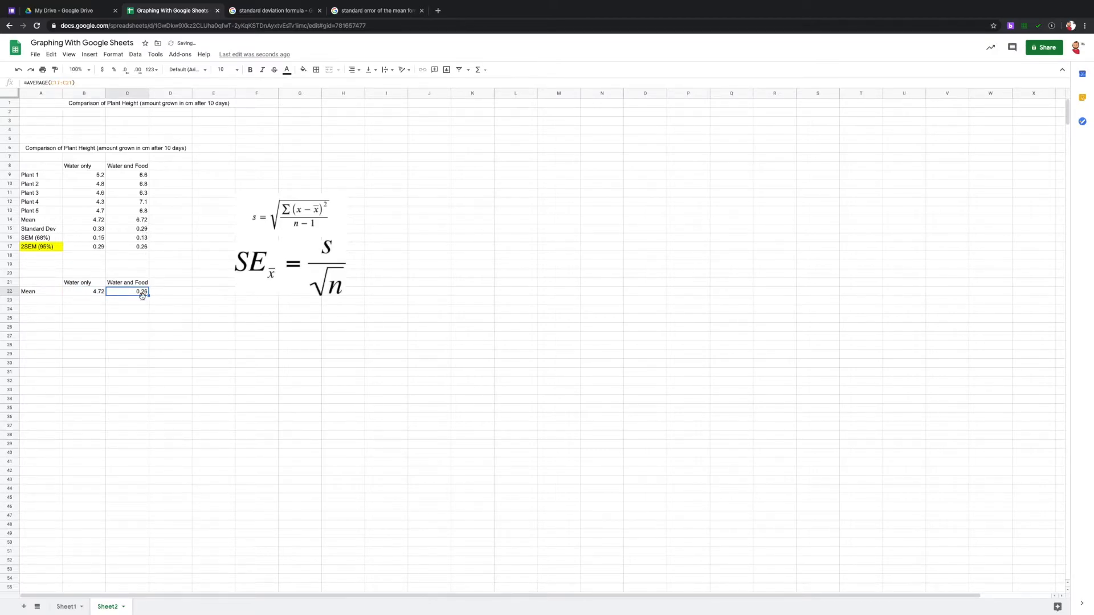
type("6.72")
left_click(121, 328)
Insert a chart from the range A21:C22 and move it clear of the formula images, to around columns N to S.
left_click_drag(39, 280, 126, 293)
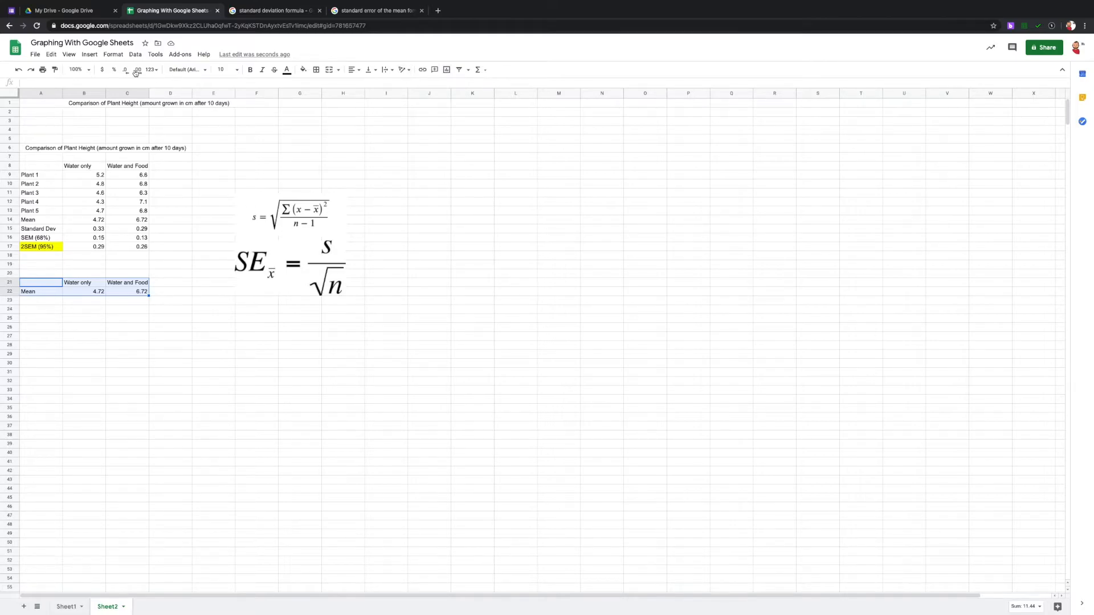
left_click(90, 56)
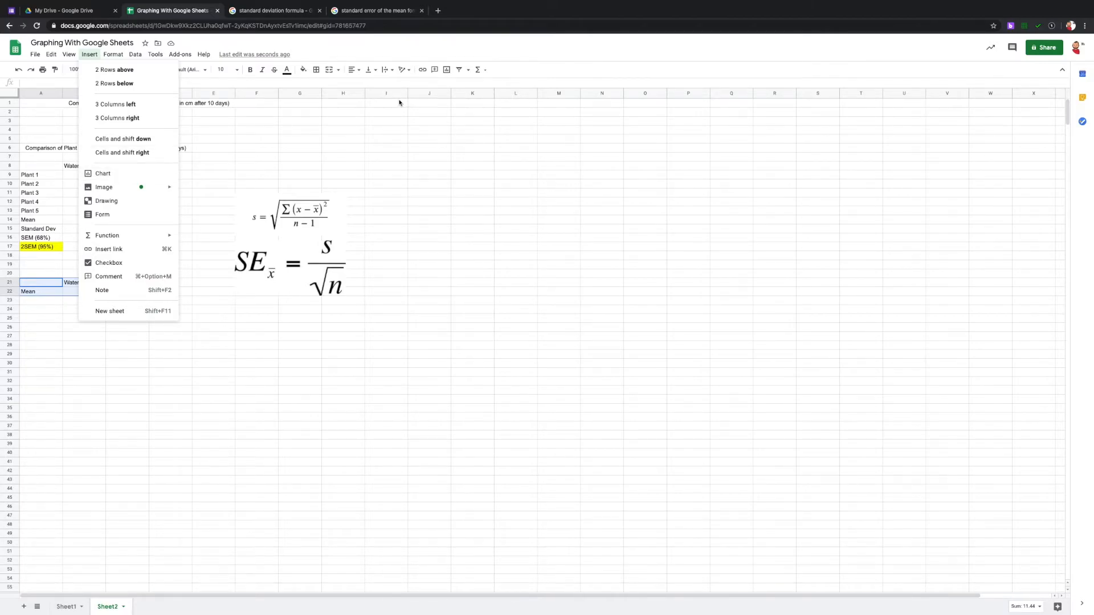
left_click(446, 70)
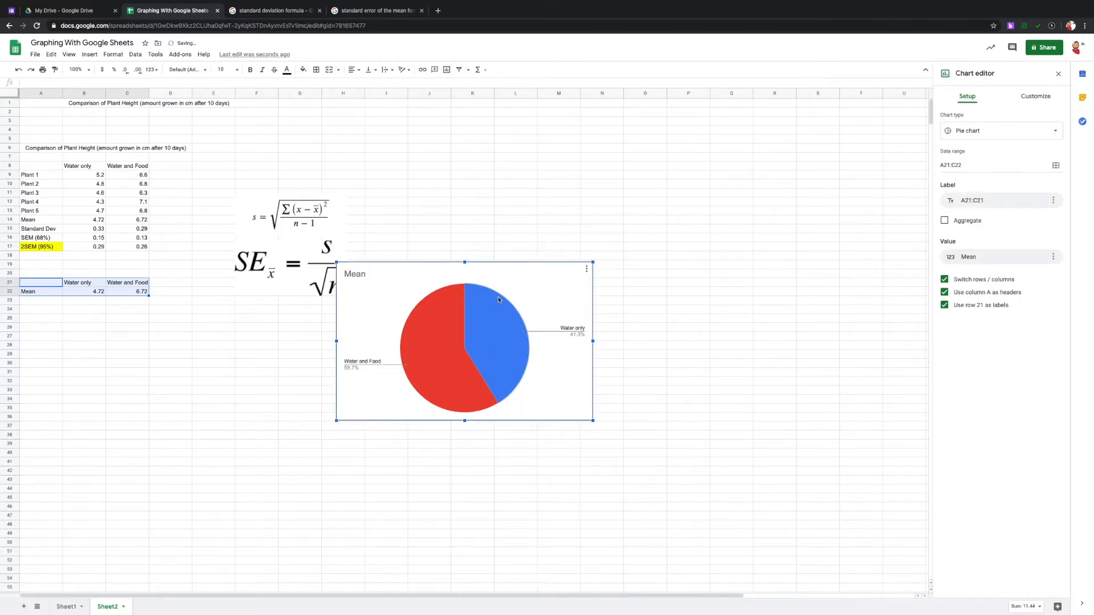
left_click_drag(519, 276, 779, 157)
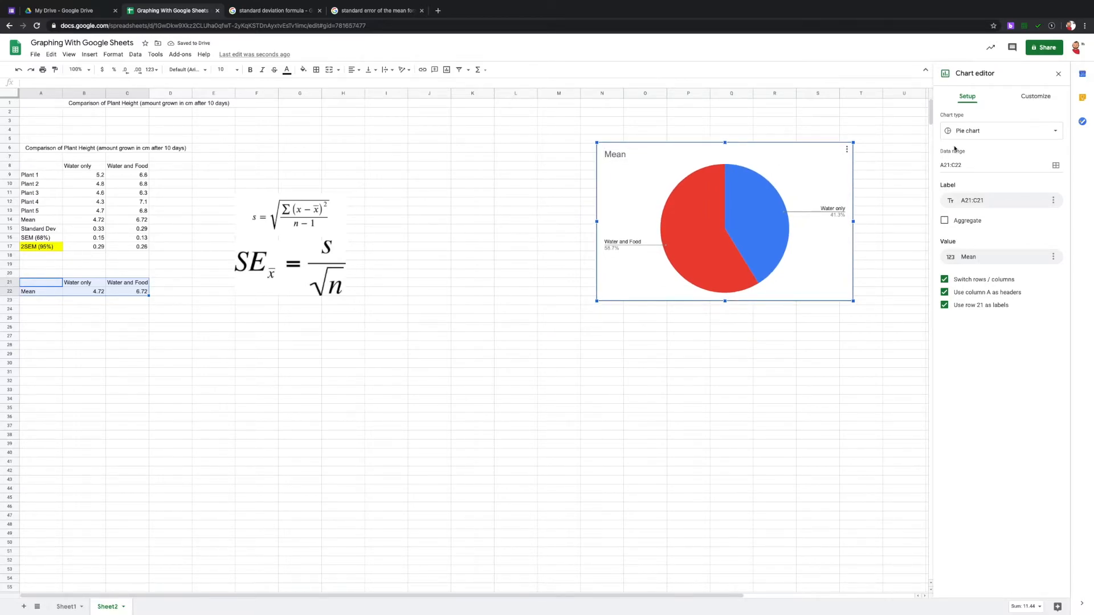
Change the chart to a column chart and turn off Switch rows / columns so each group is its own series.
left_click(969, 133)
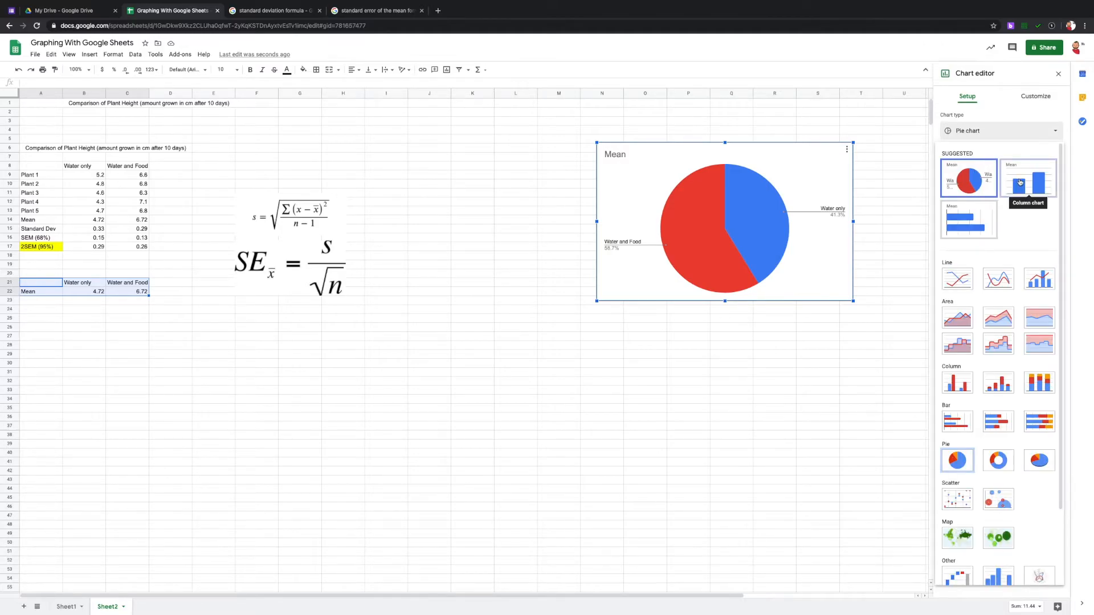
left_click(1020, 182)
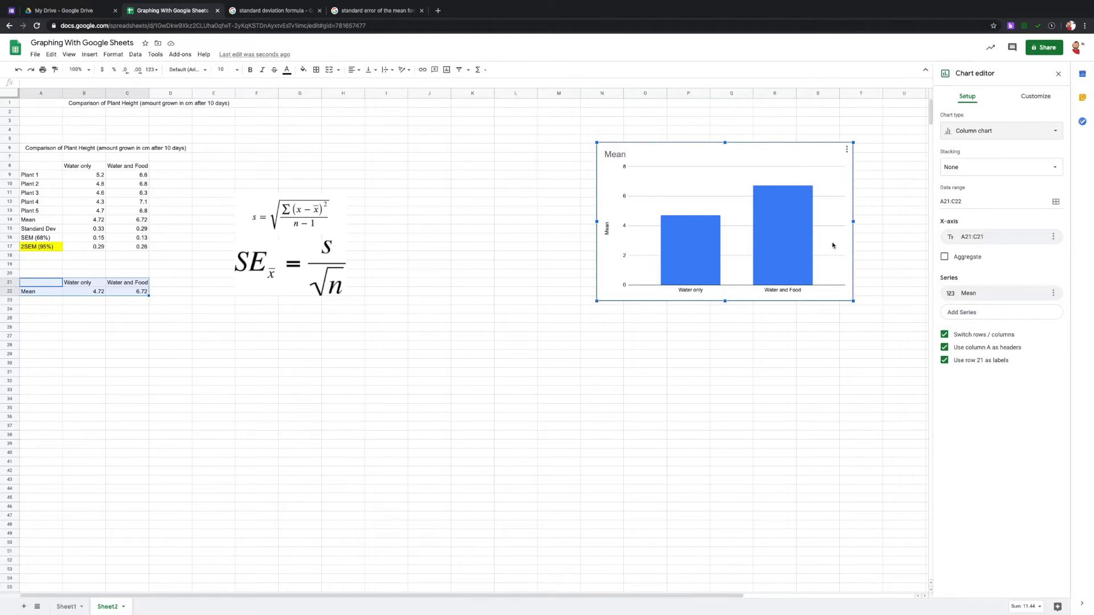
left_click(968, 337)
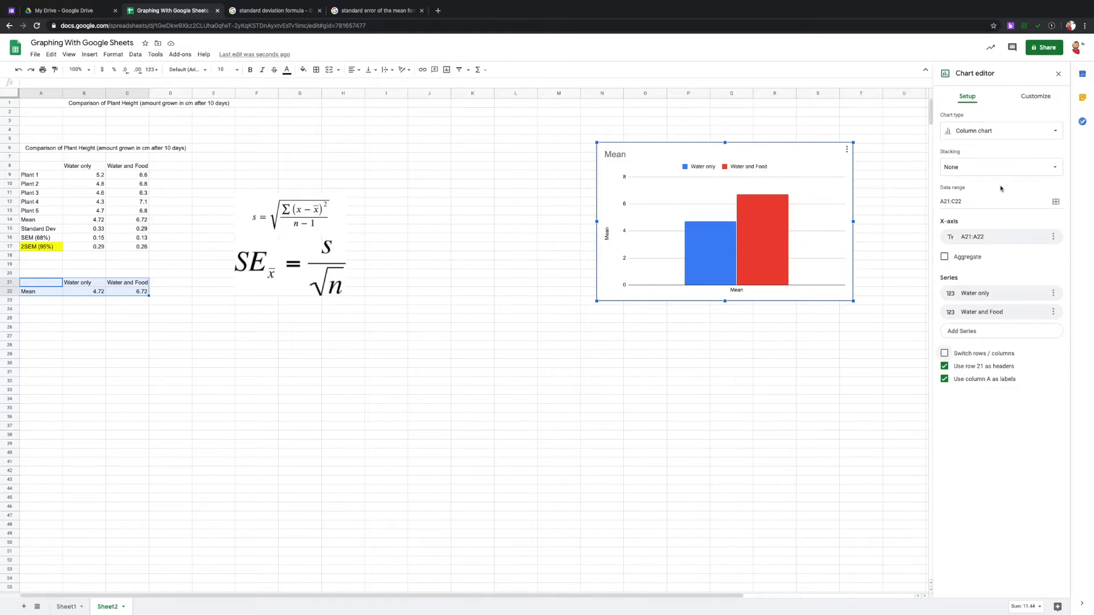
Set the chart title to "Comparison of Plant Height (amount of growth in 10 days)".
left_click(1035, 97)
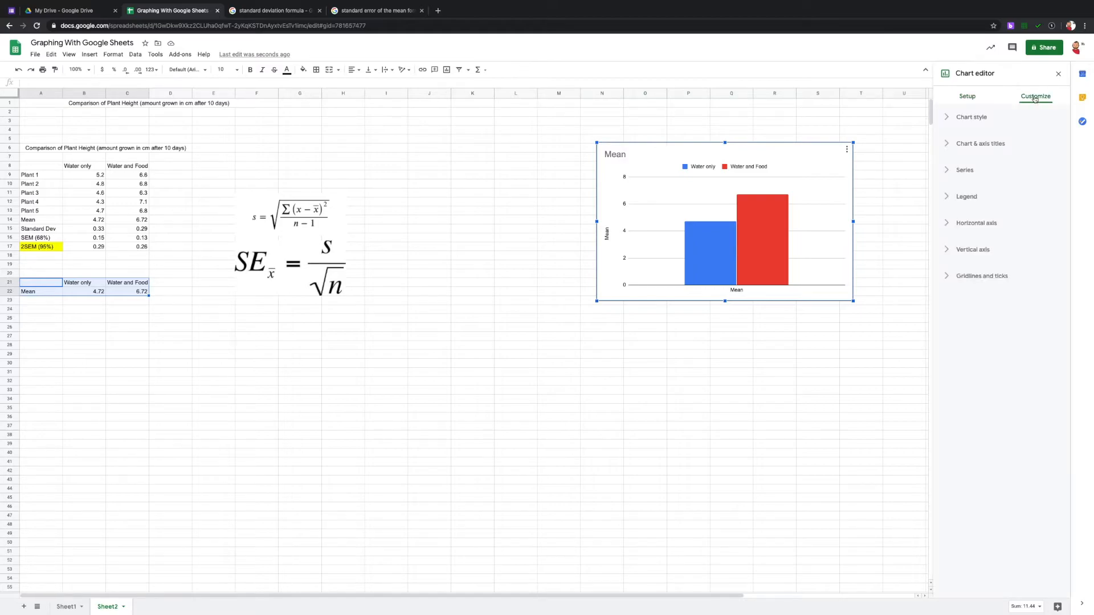
left_click(980, 143)
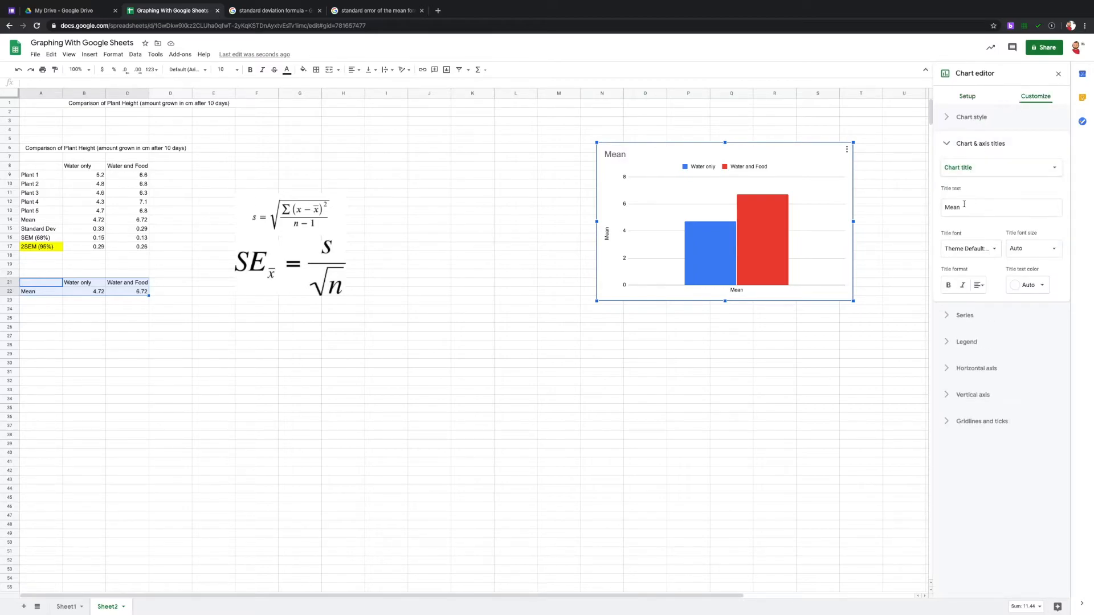
left_click_drag(962, 208, 939, 209)
type("C")
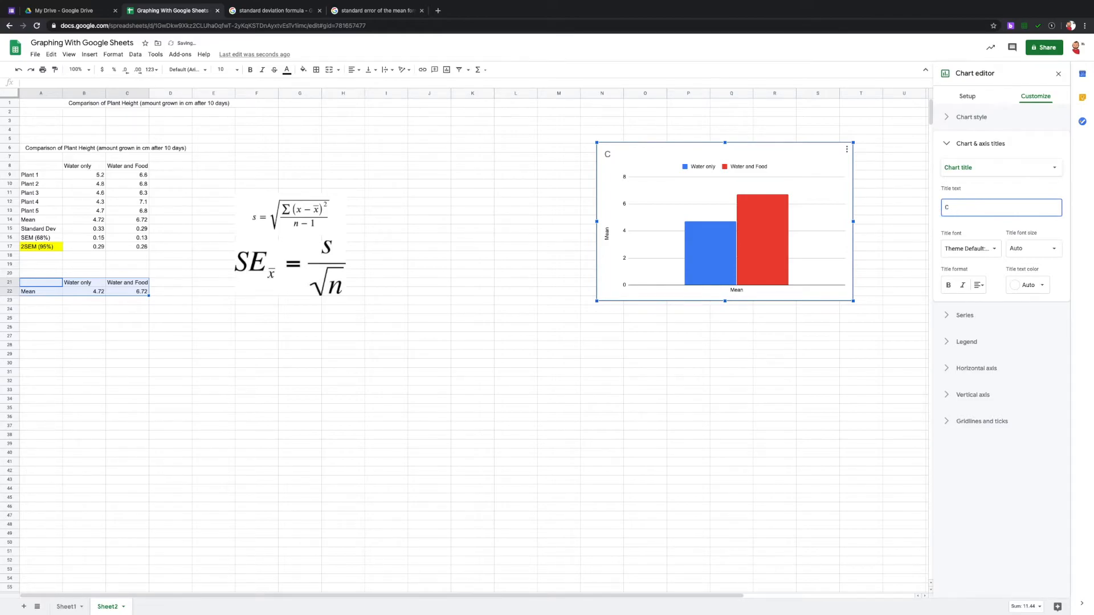
type("omparison of Plant Height (hi")
key("BackSpace")
type("amon")
type("of growth in 10 days)")
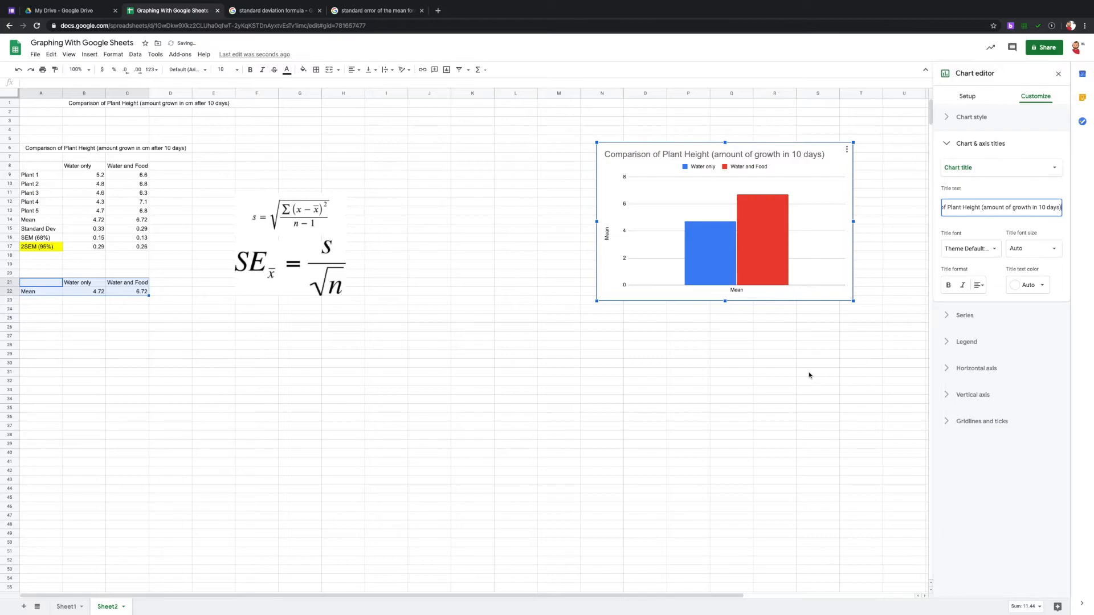
Center the chart title and set its text color to black.
left_click(990, 294)
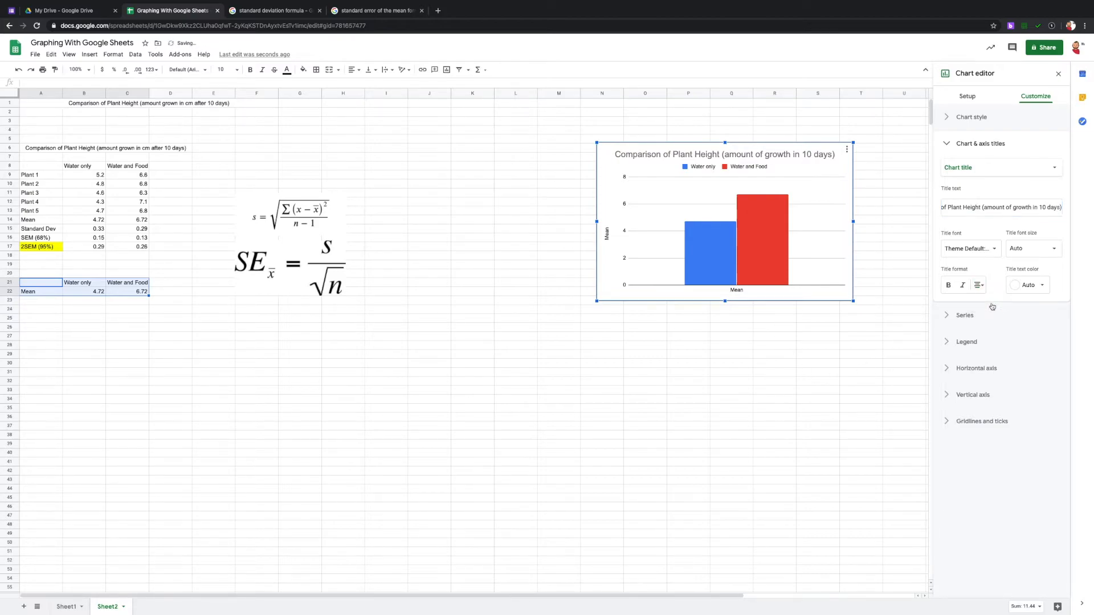
left_click(1039, 289)
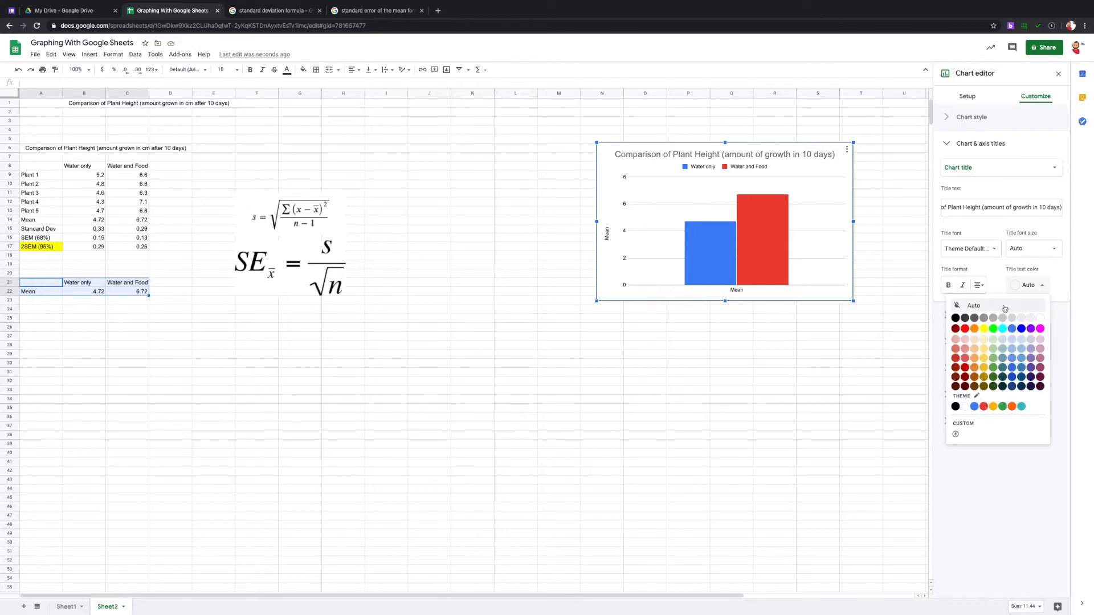
left_click(956, 318)
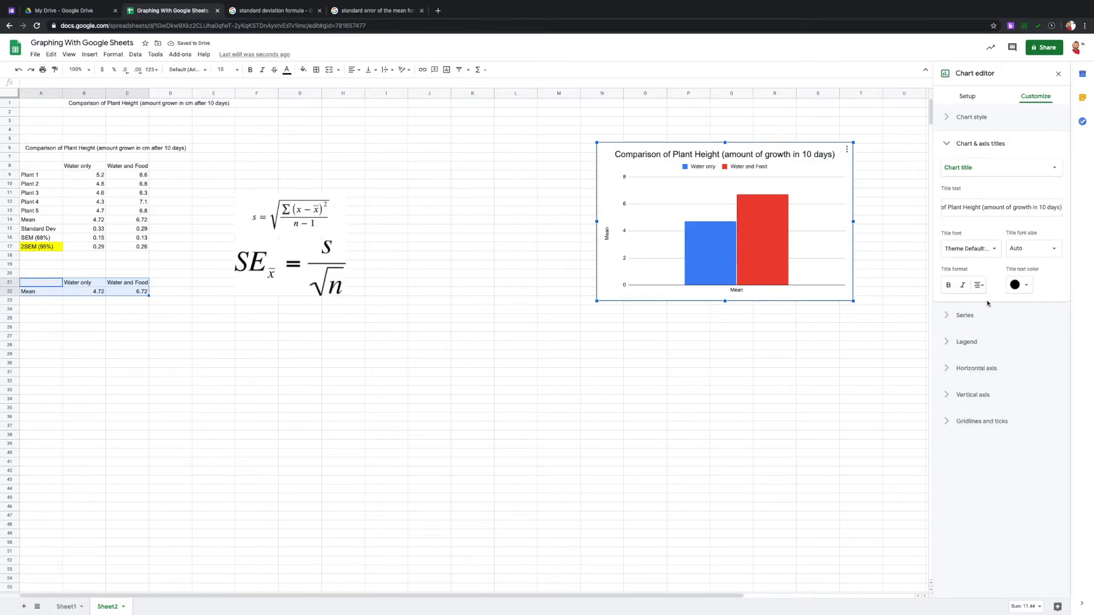
Set the chart's vertical axis title to "Growth (cm)".
left_click(1057, 170)
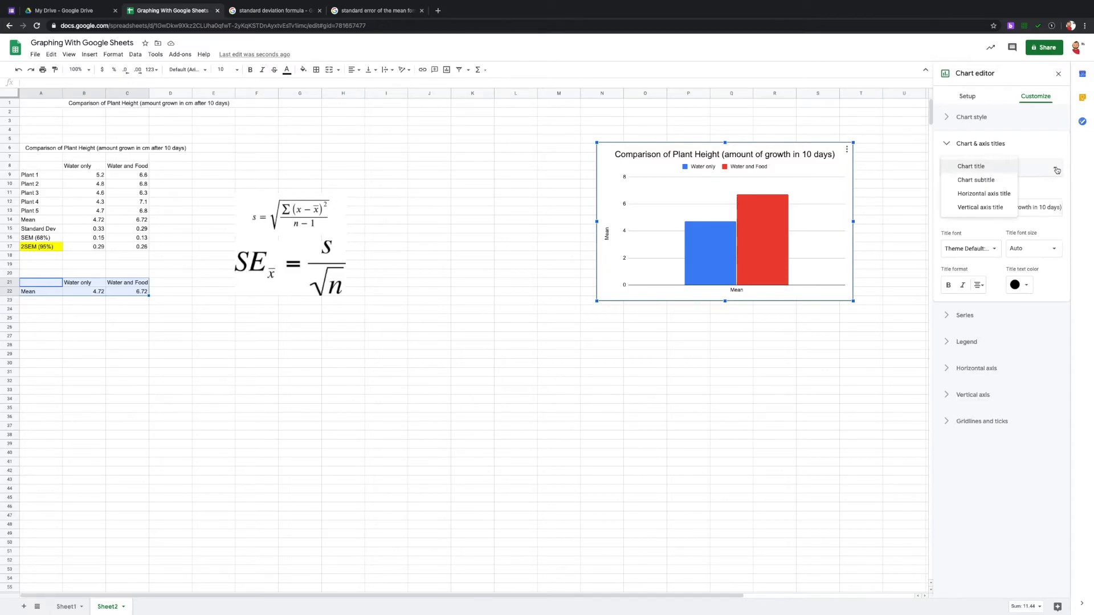
left_click(980, 207)
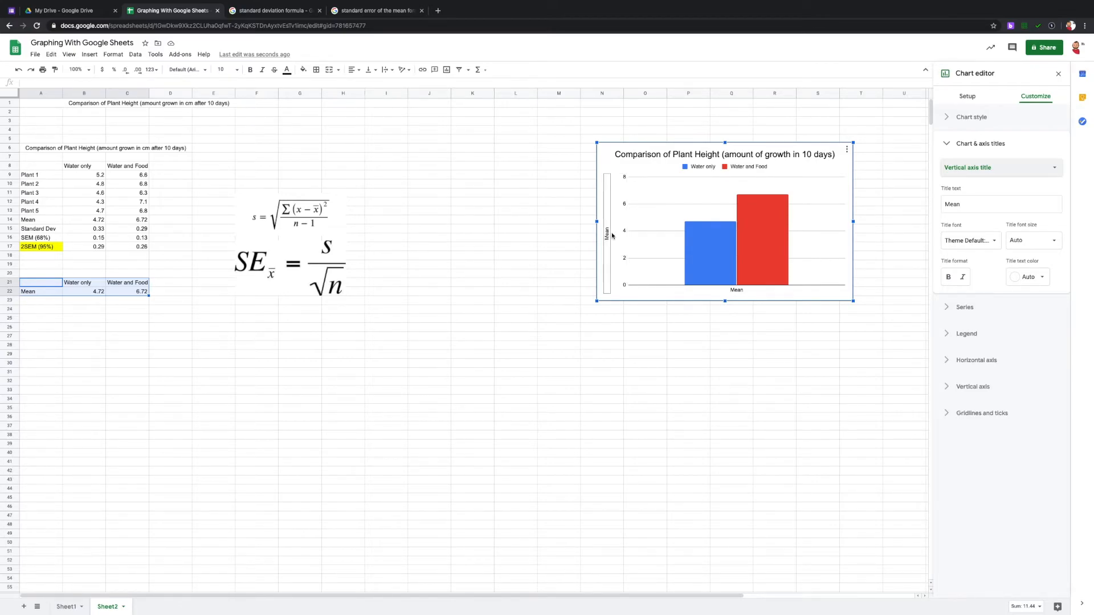
left_click(953, 205)
double_click(953, 205)
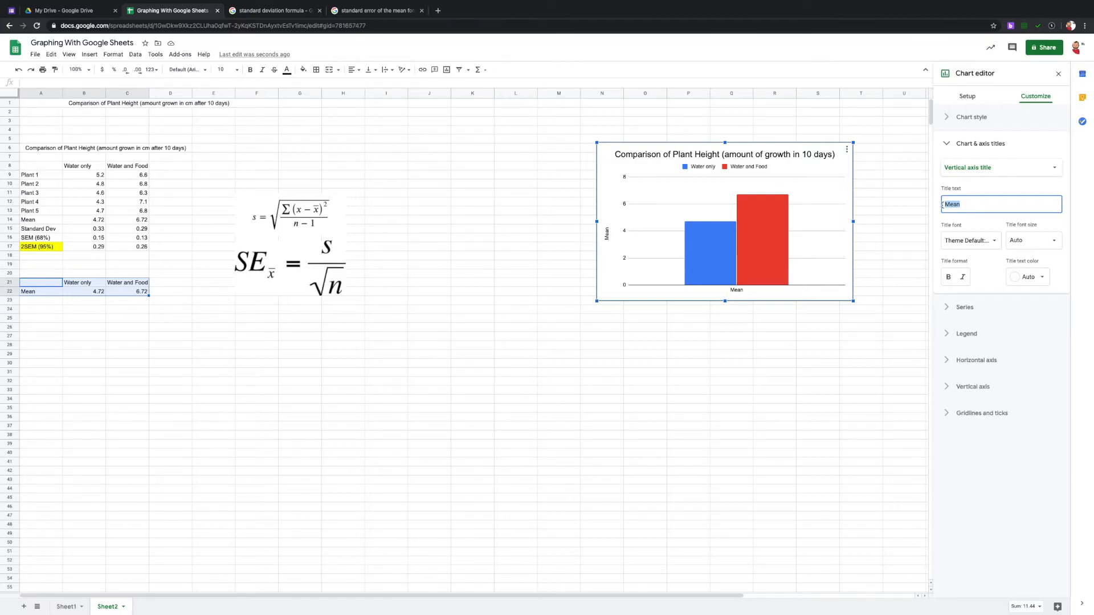
type("Groth")
key("BackSpace")
type("wth in(cm)")
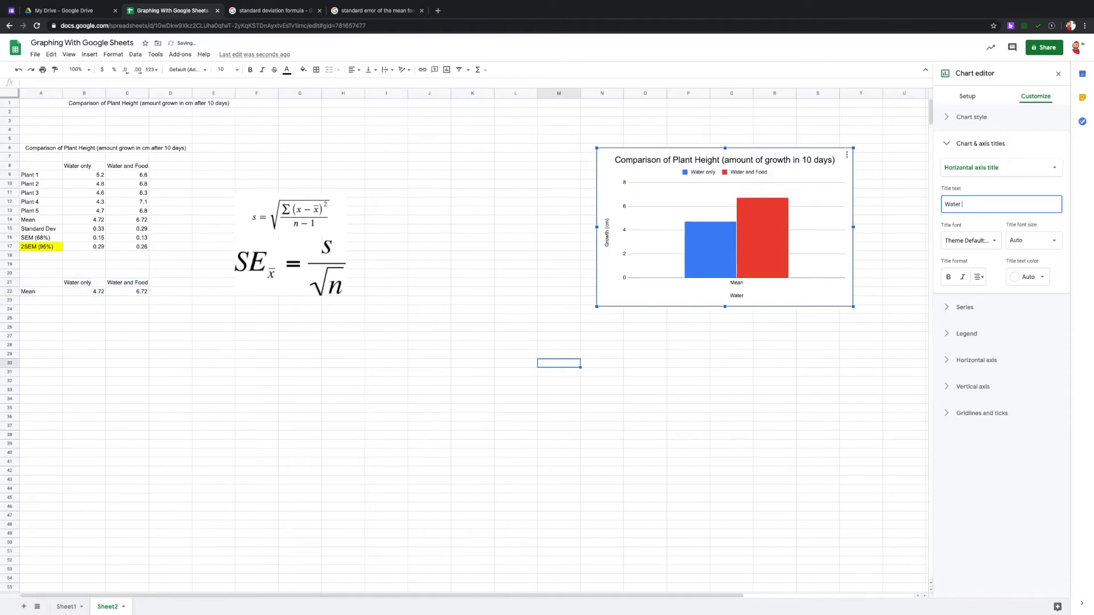
Set the horizontal axis title to "Water (only) Water (w/Food)", adding spaces between the two labels to place them under their columns.
type("(only) Water (w/Food")
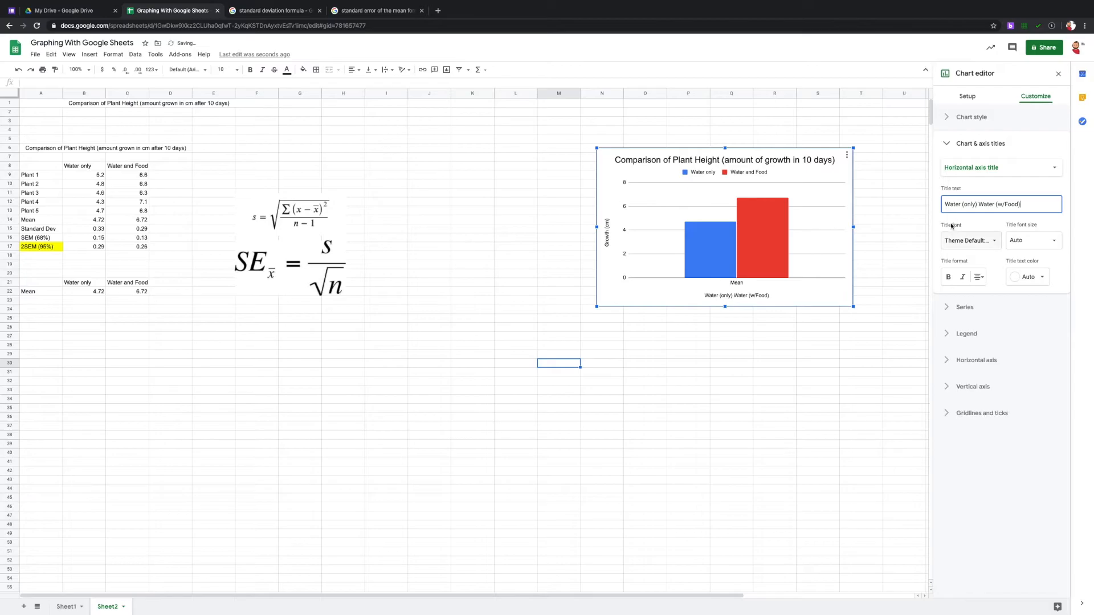
left_click(979, 204)
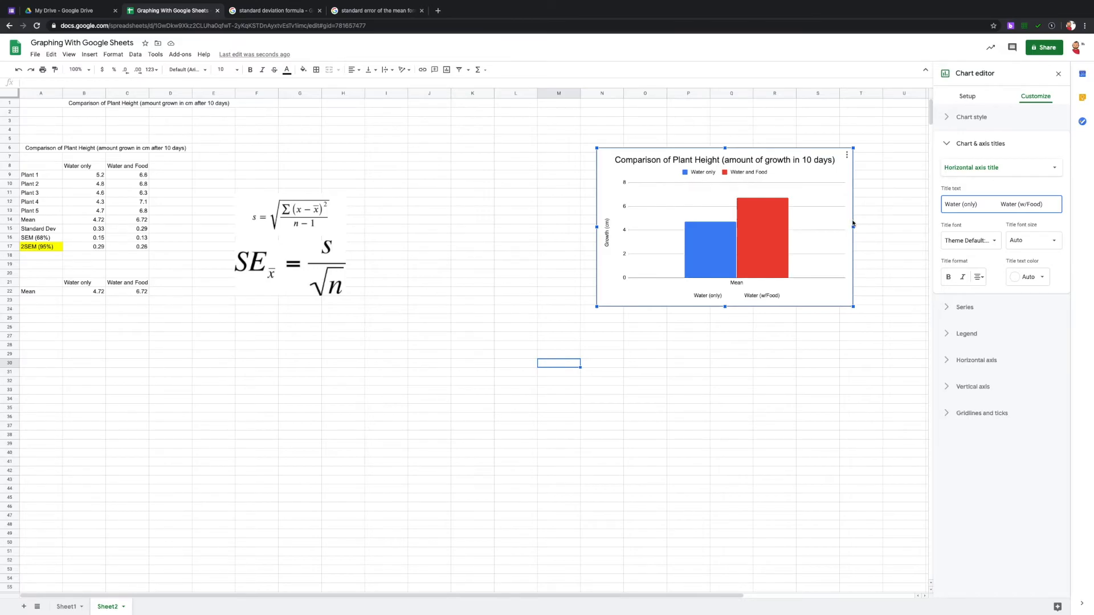
left_click(956, 146)
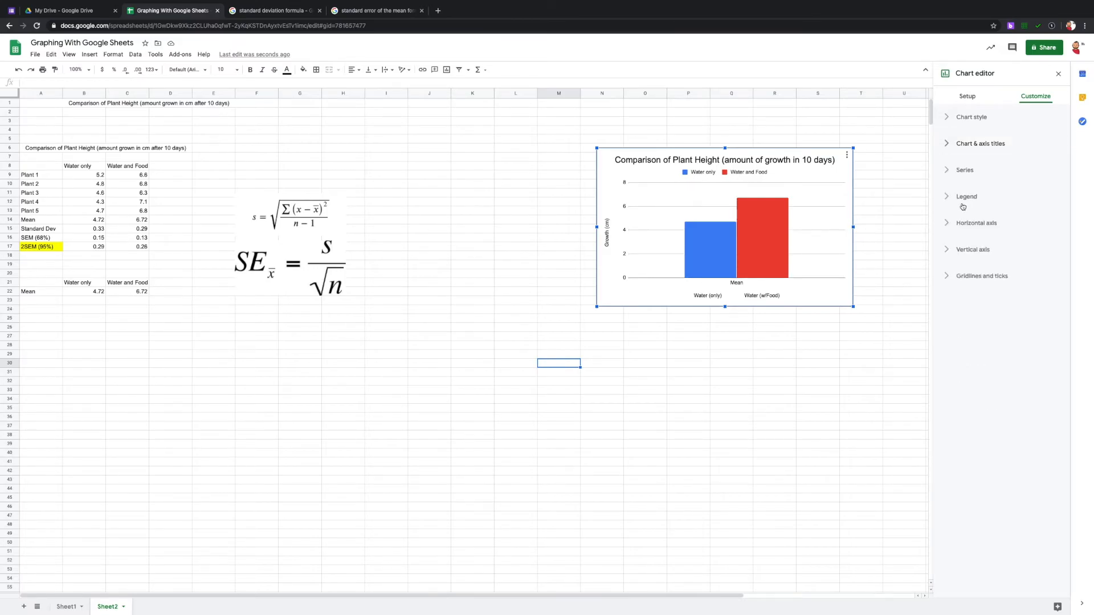
Change the color of the Water only series to grey.
left_click(947, 170)
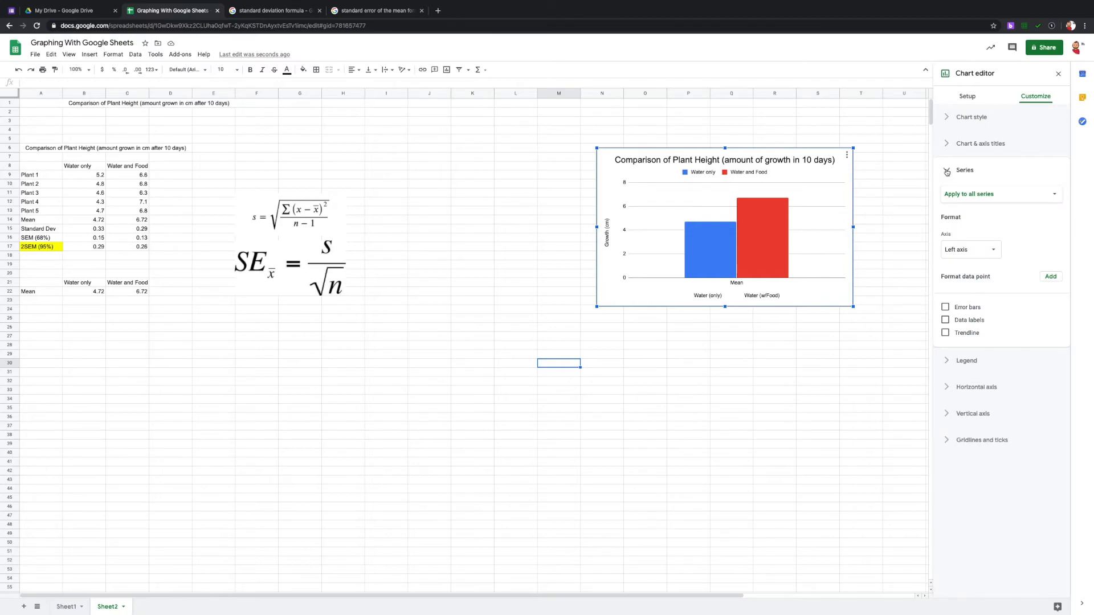
left_click(1055, 197)
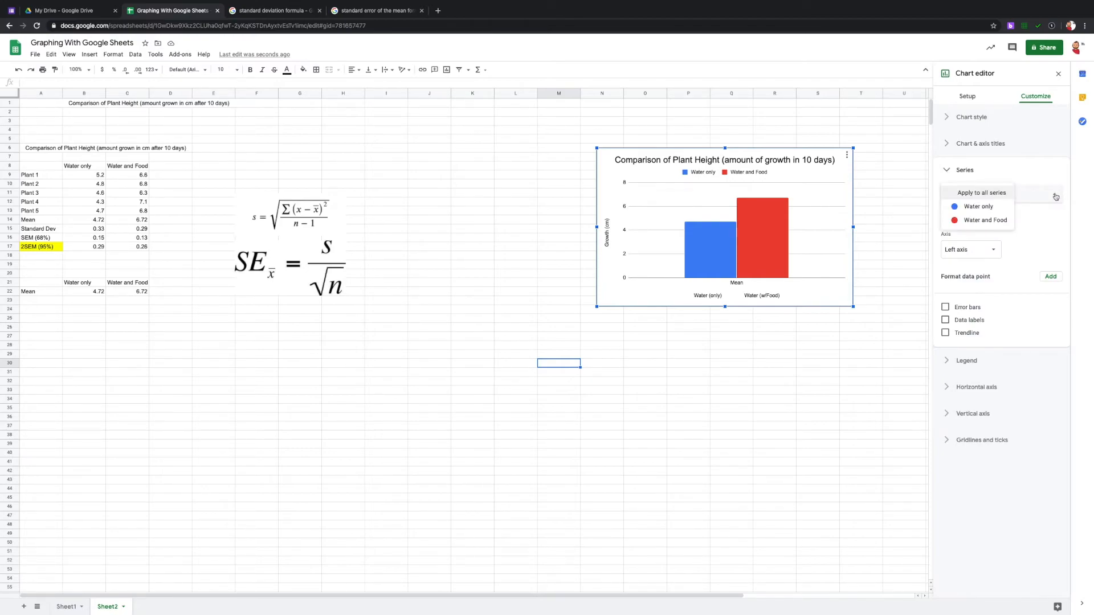
left_click(977, 208)
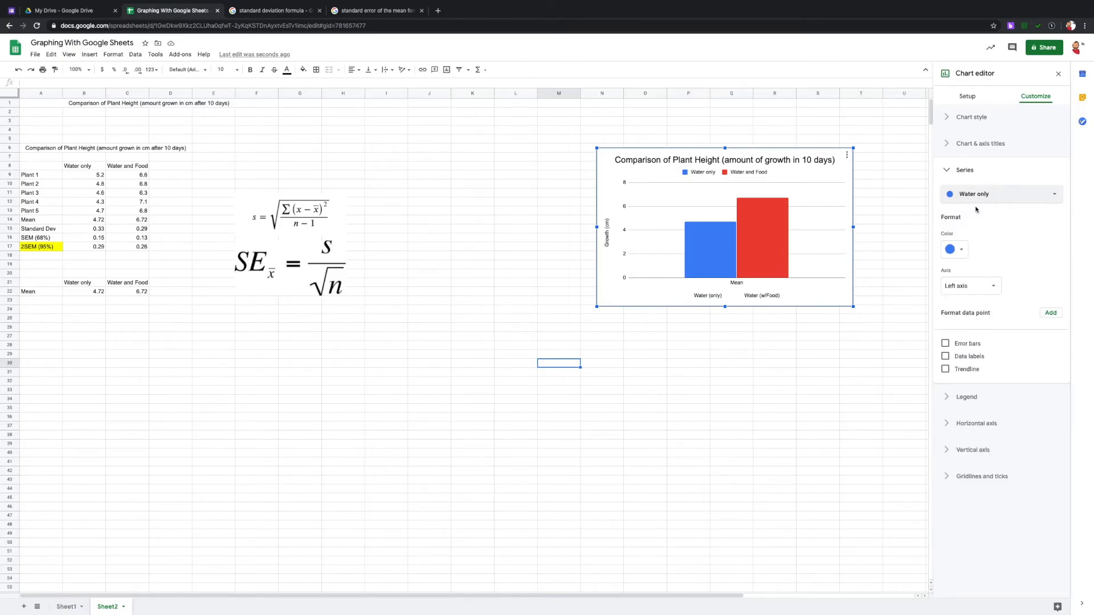
left_click(962, 253)
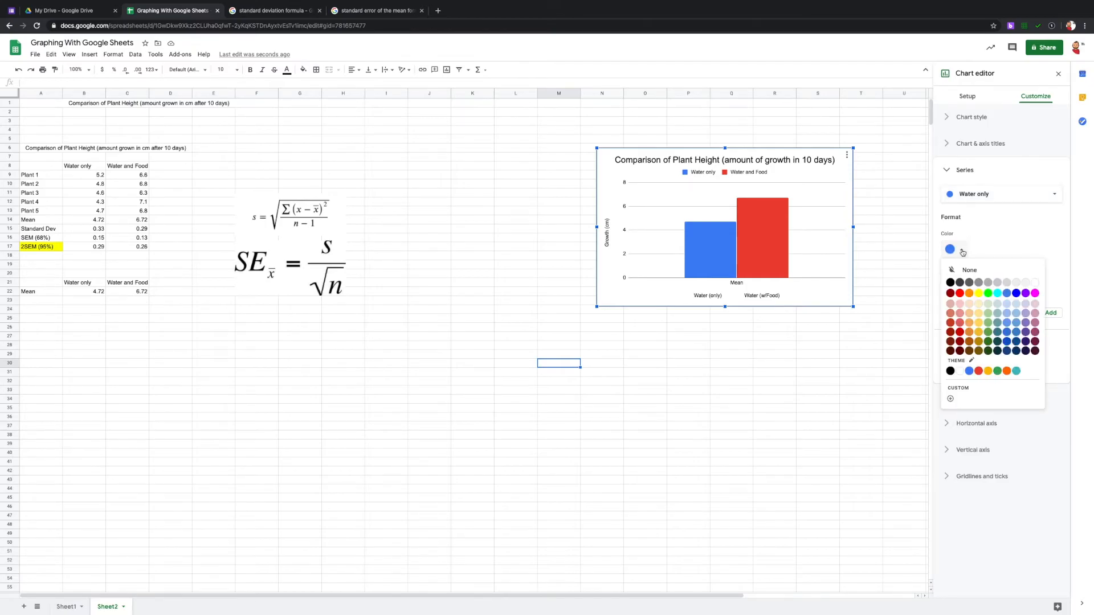
left_click(979, 283)
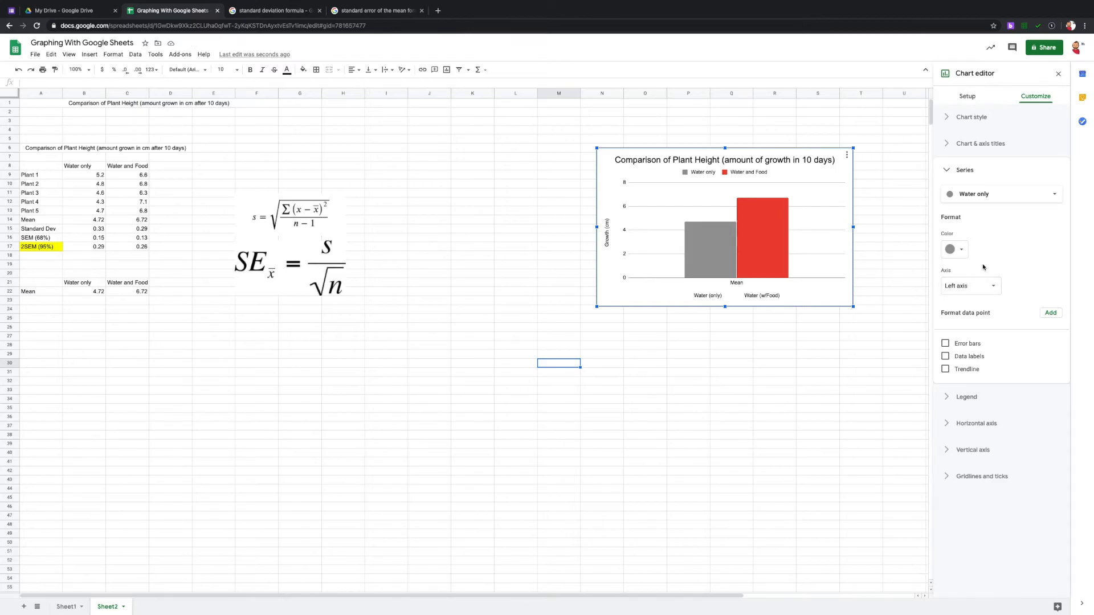
Add error bars to the Water only series with a constant value of 0.29.
left_click(946, 344)
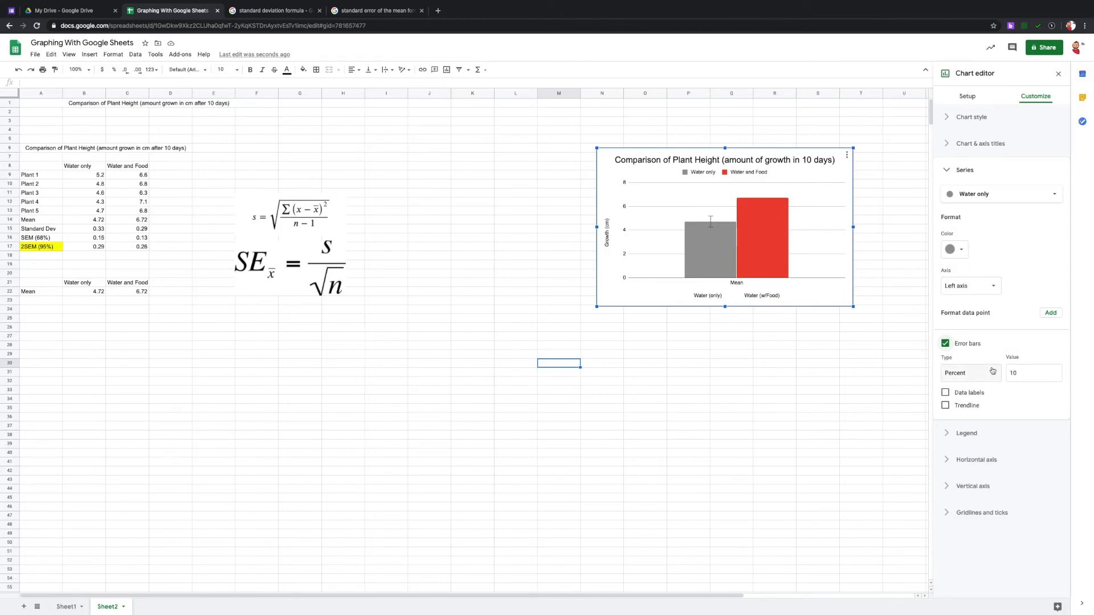
left_click(993, 373)
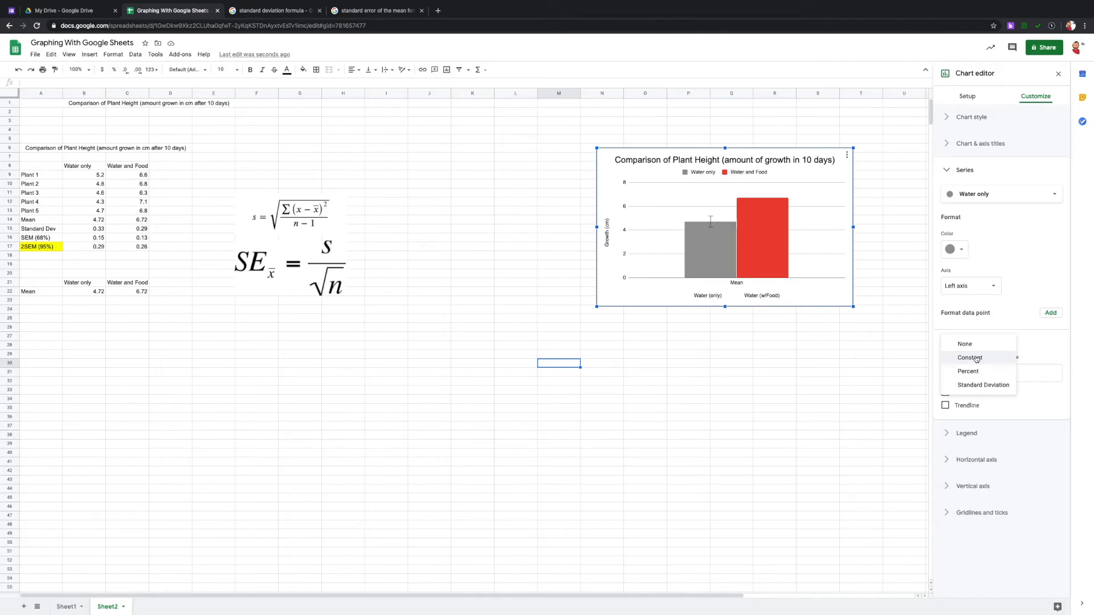
left_click(974, 358)
left_click_drag(1018, 371, 1008, 371)
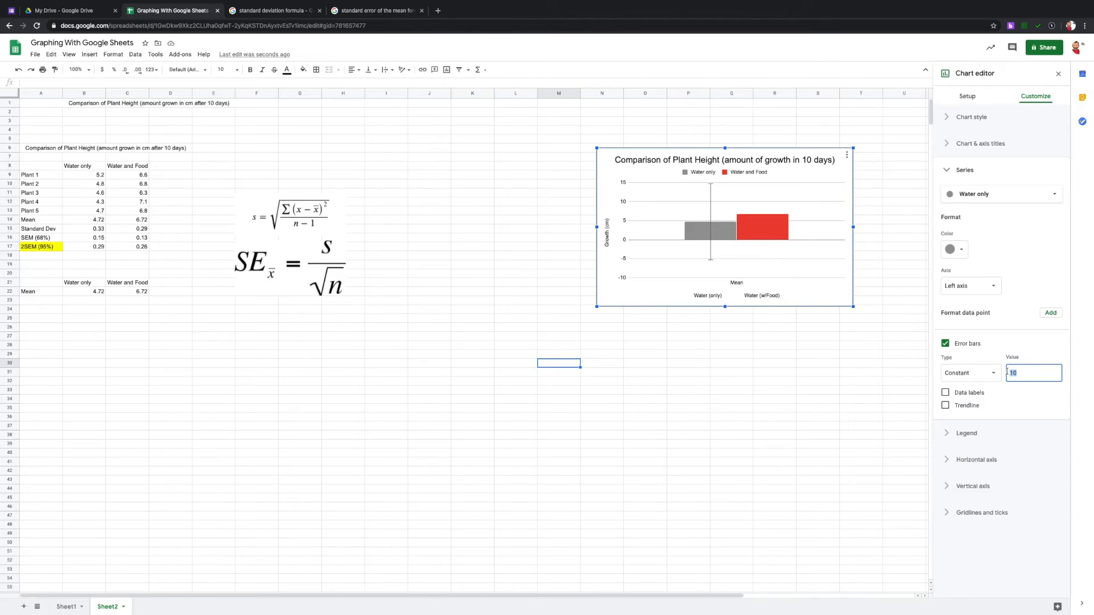
key("BackSpace")
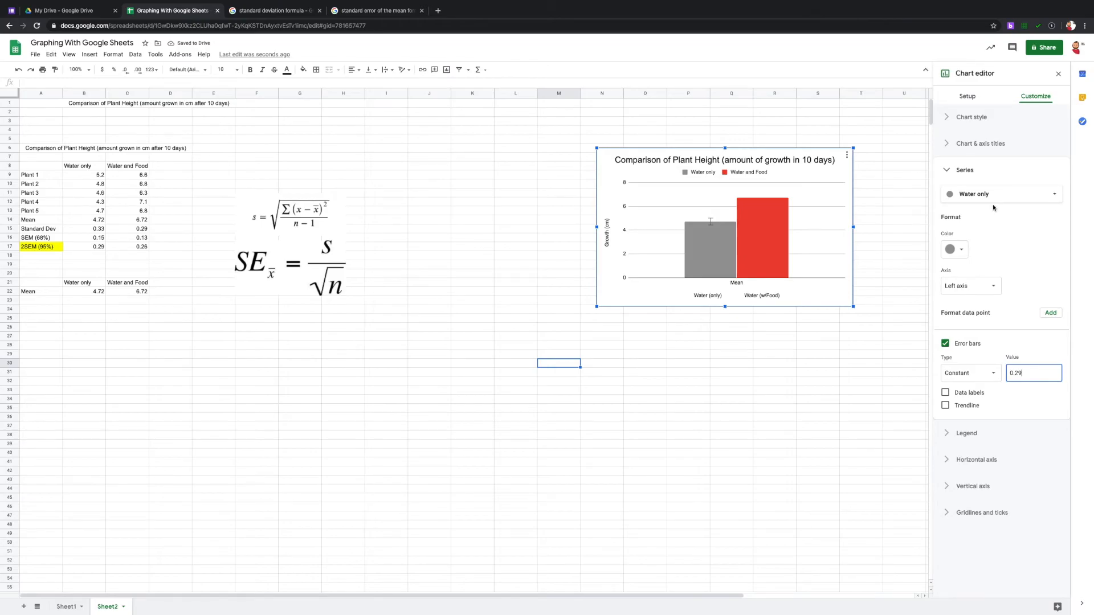
Try light grey and cyan for the Water and Food series, and set its color to bright red.
left_click(1024, 193)
left_click(991, 207)
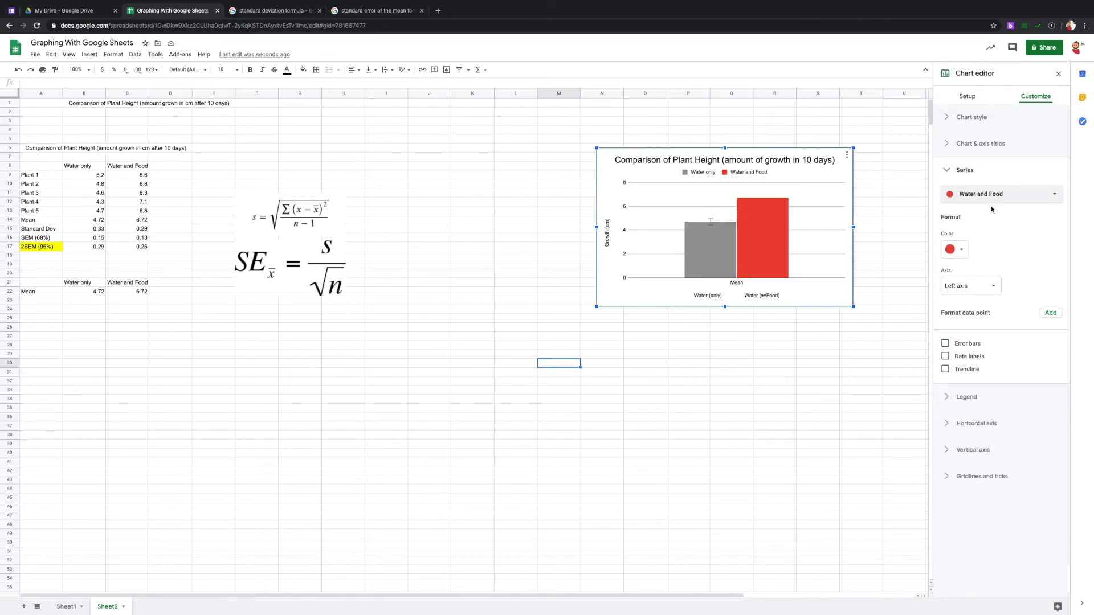
left_click(962, 251)
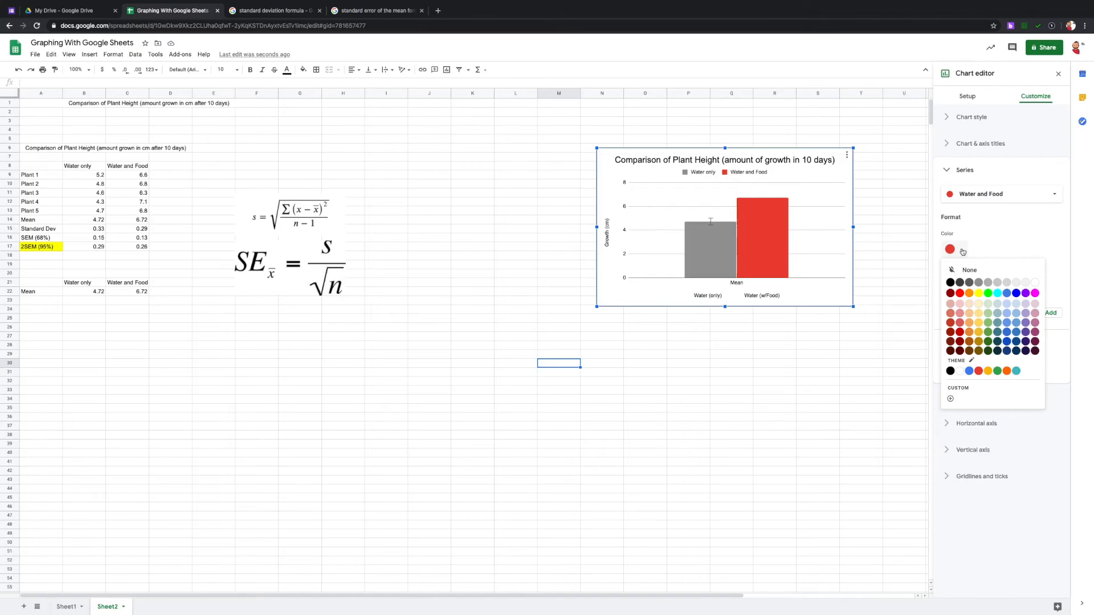
left_click(1016, 283)
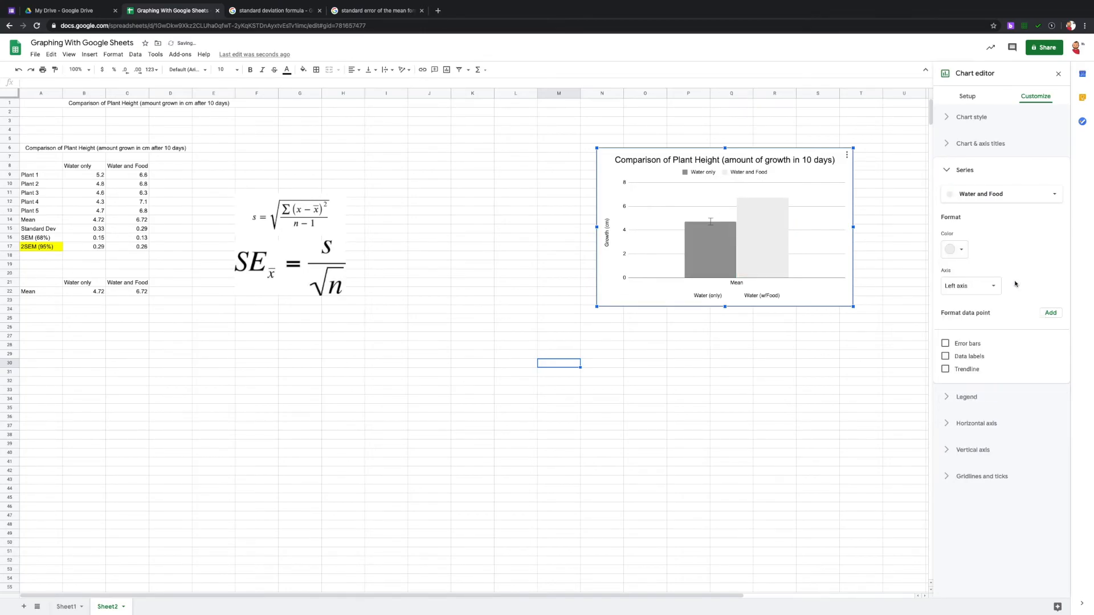
left_click(961, 250)
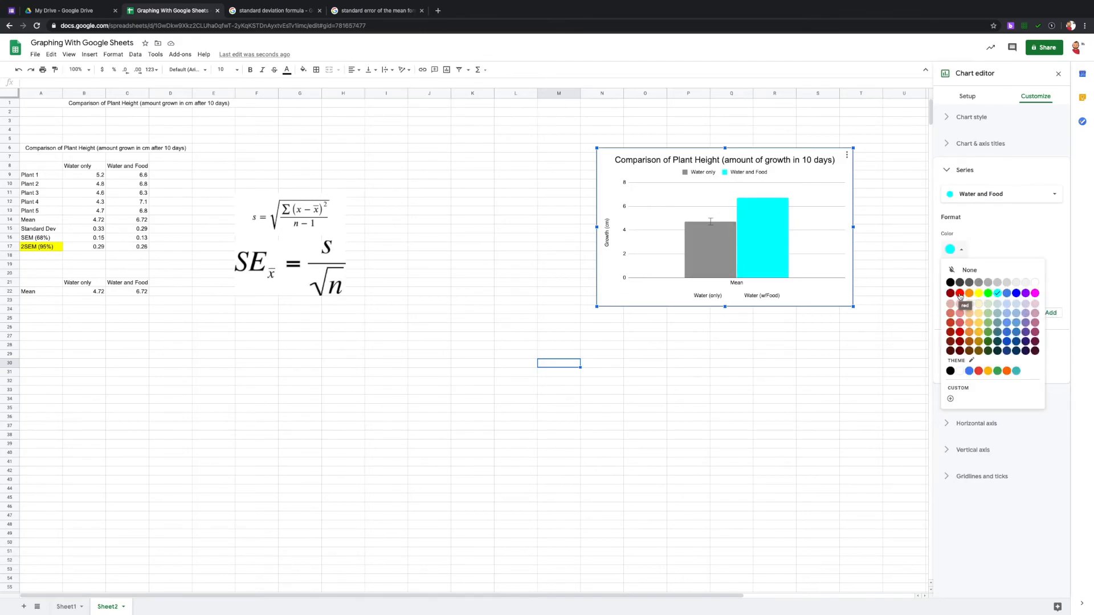
left_click(960, 294)
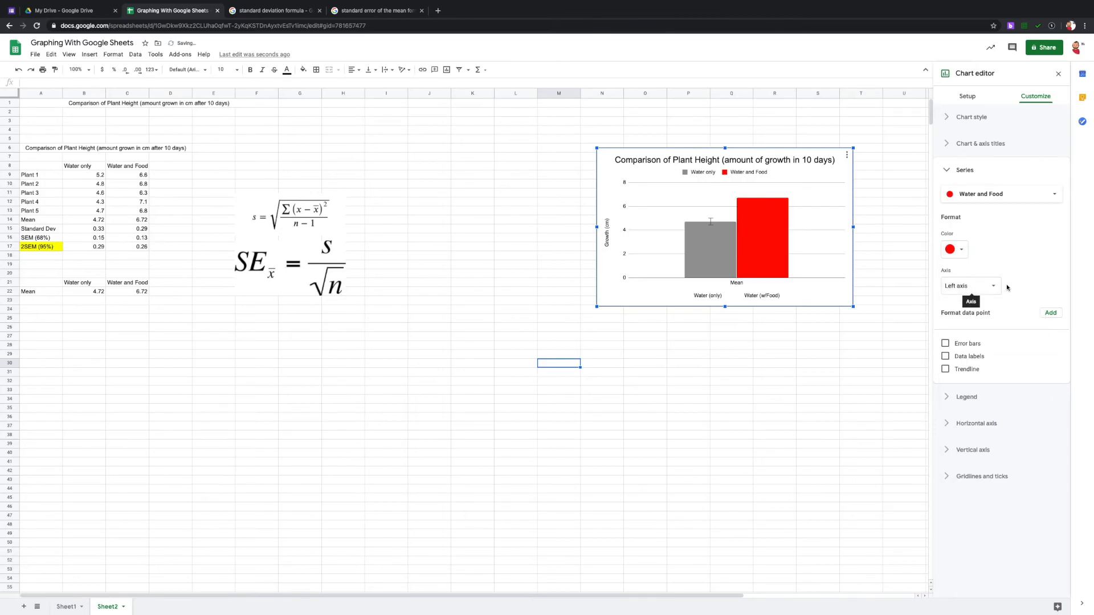
Add error bars to the Water and Food series with a constant value of 0.26 and close the chart editor.
left_click(945, 343)
left_click(991, 372)
left_click(976, 358)
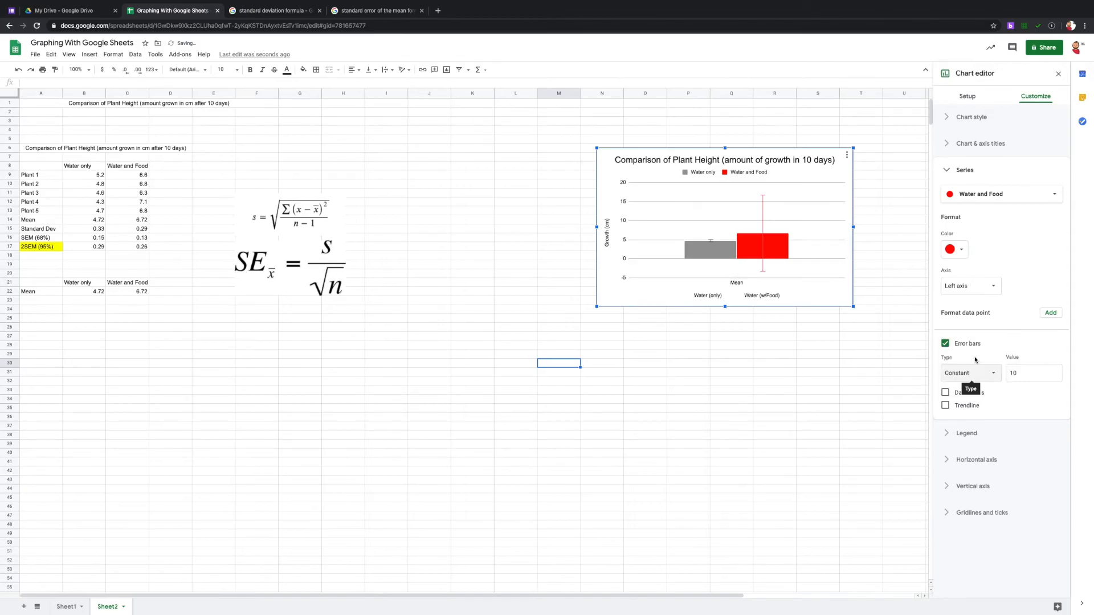
left_click(1017, 373)
double_click(1009, 373)
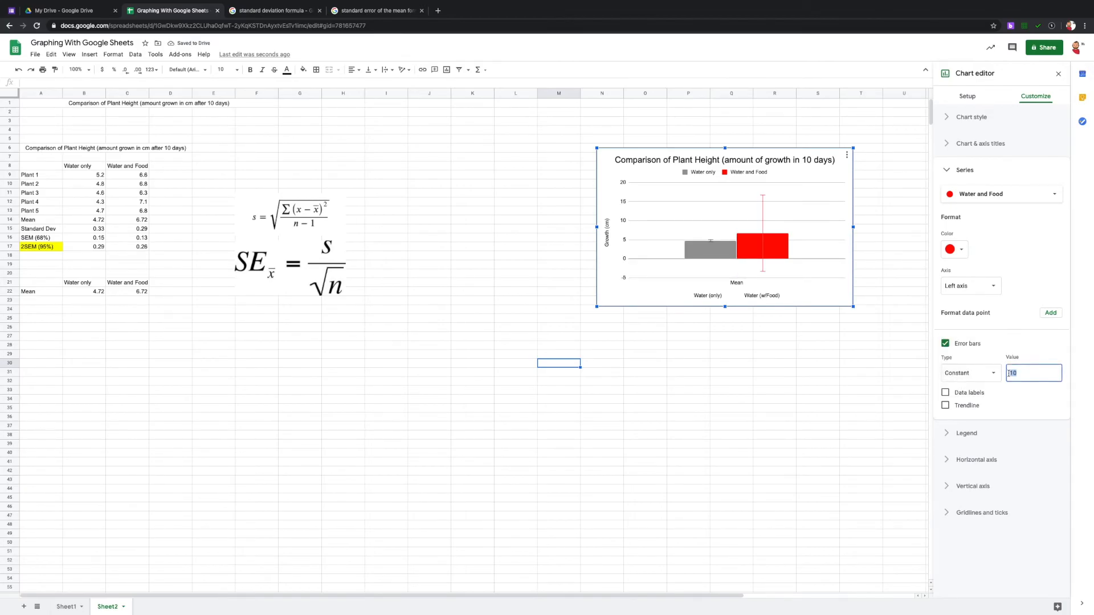
type("0.26")
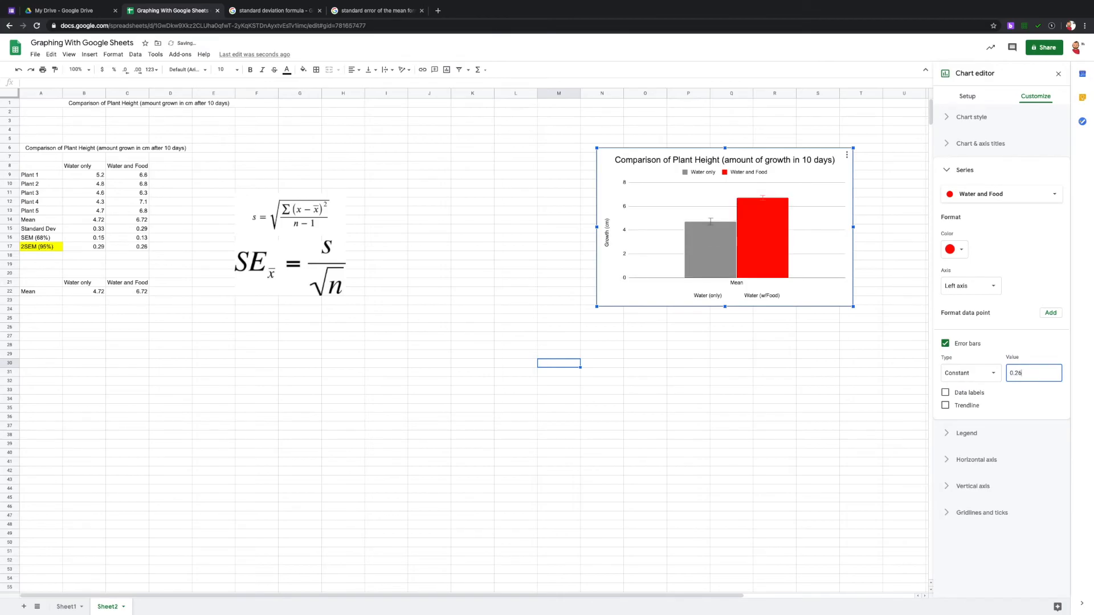
left_click(903, 420)
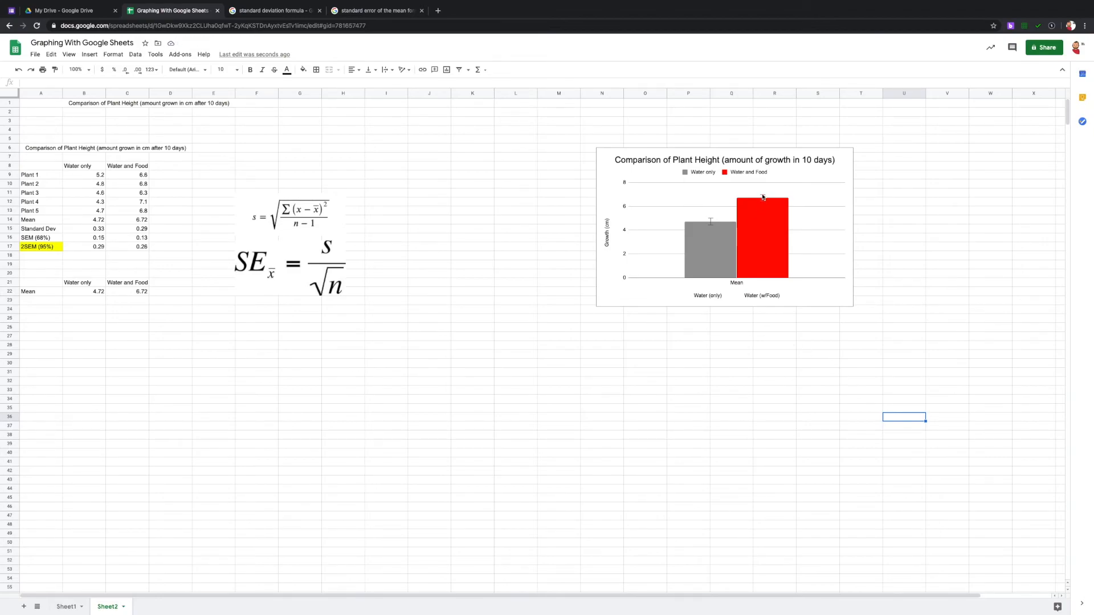
Reopen the chart for editing and change the Water and Food series to a lighter grey than the Water only series.
left_click(768, 241)
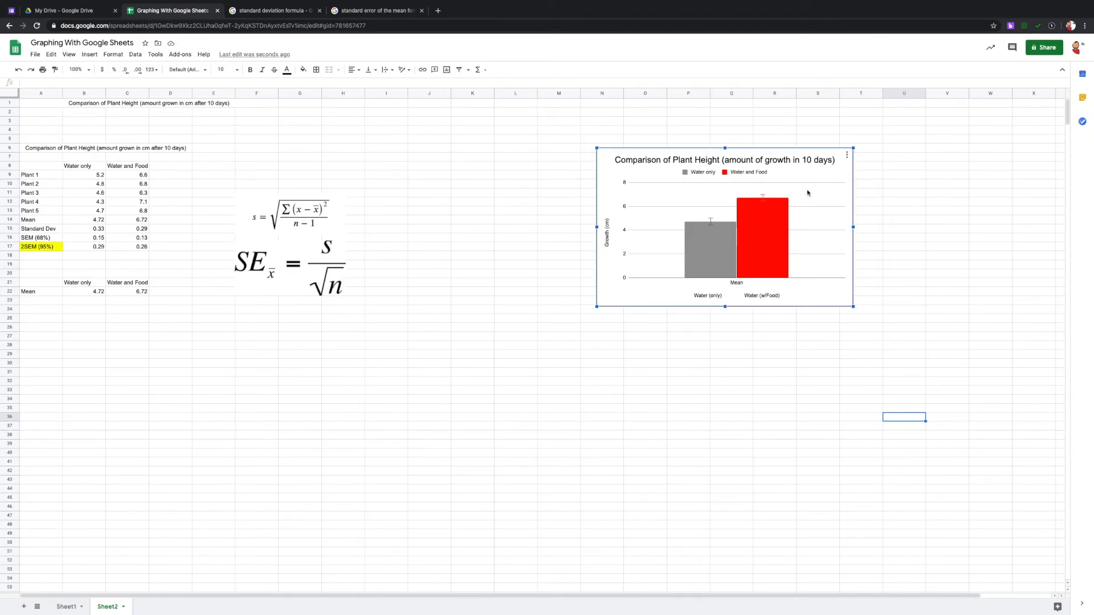
left_click(847, 155)
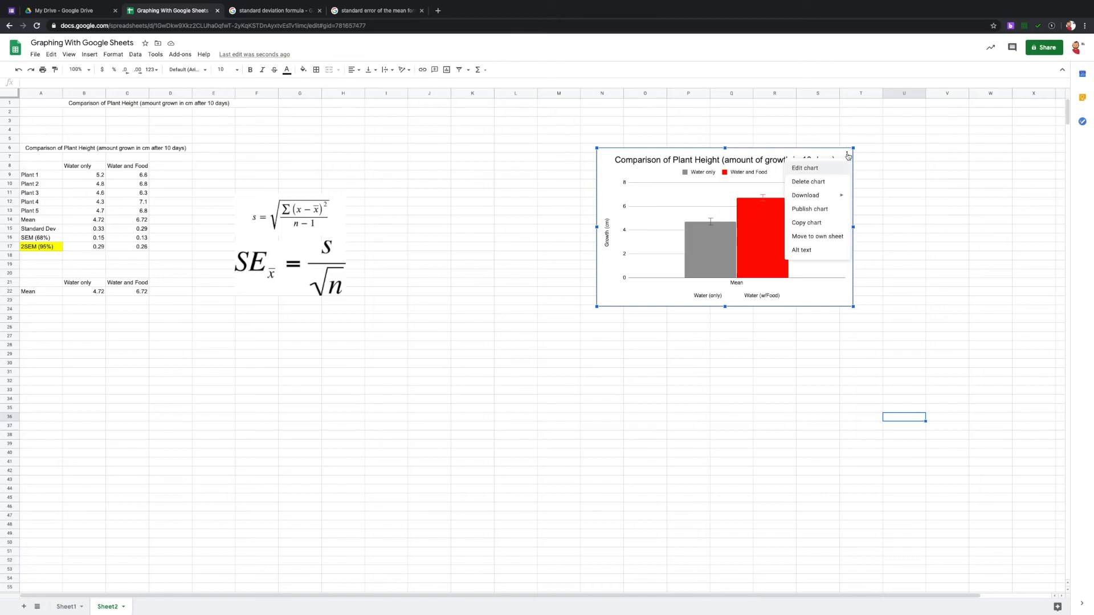
left_click(821, 171)
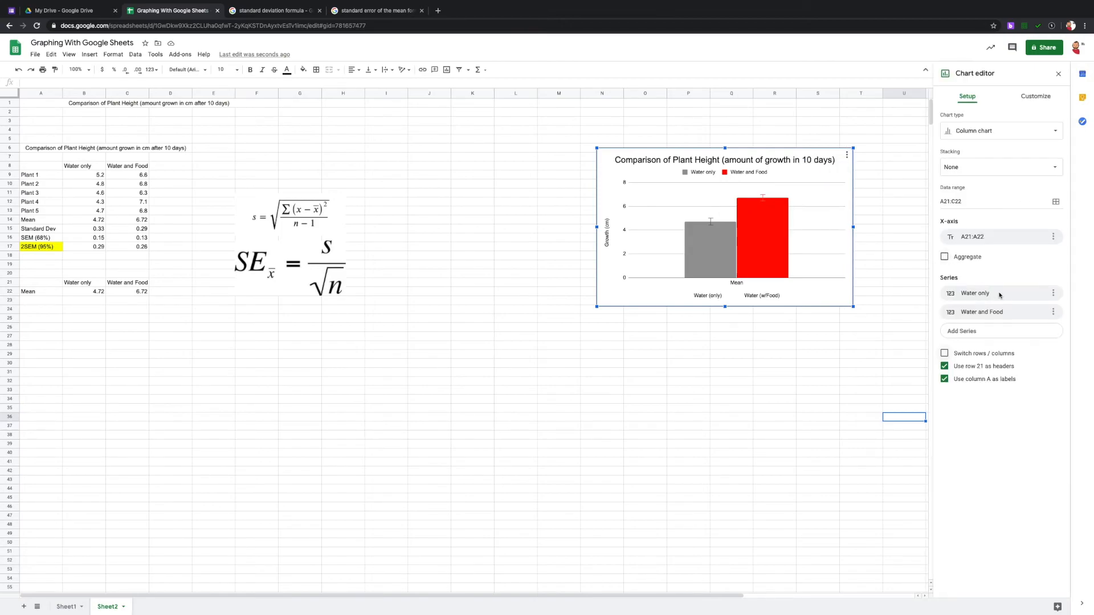
left_click(1035, 98)
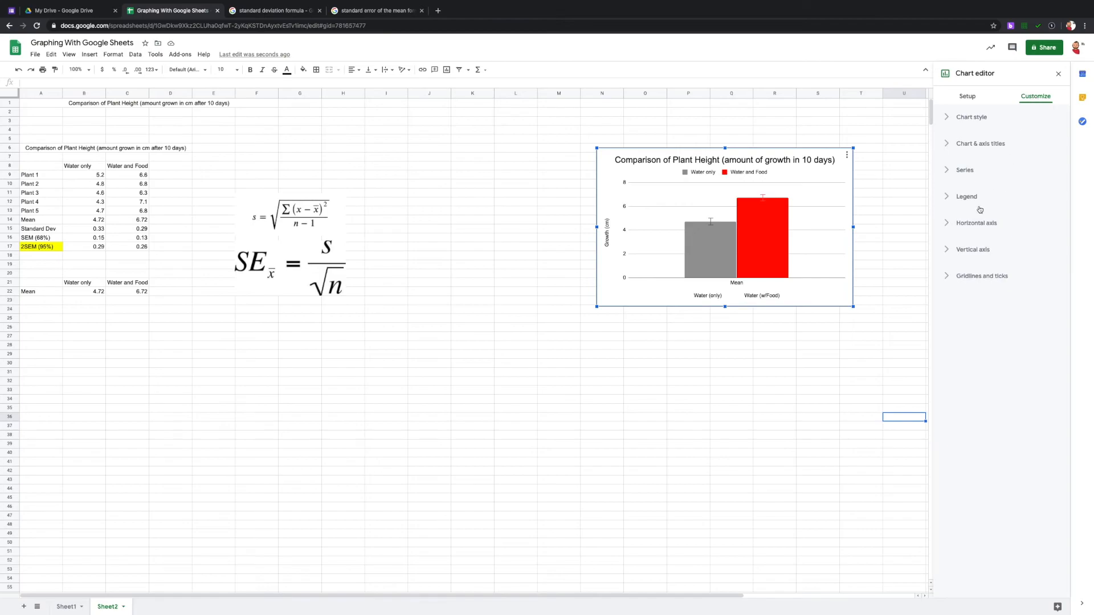
left_click(966, 171)
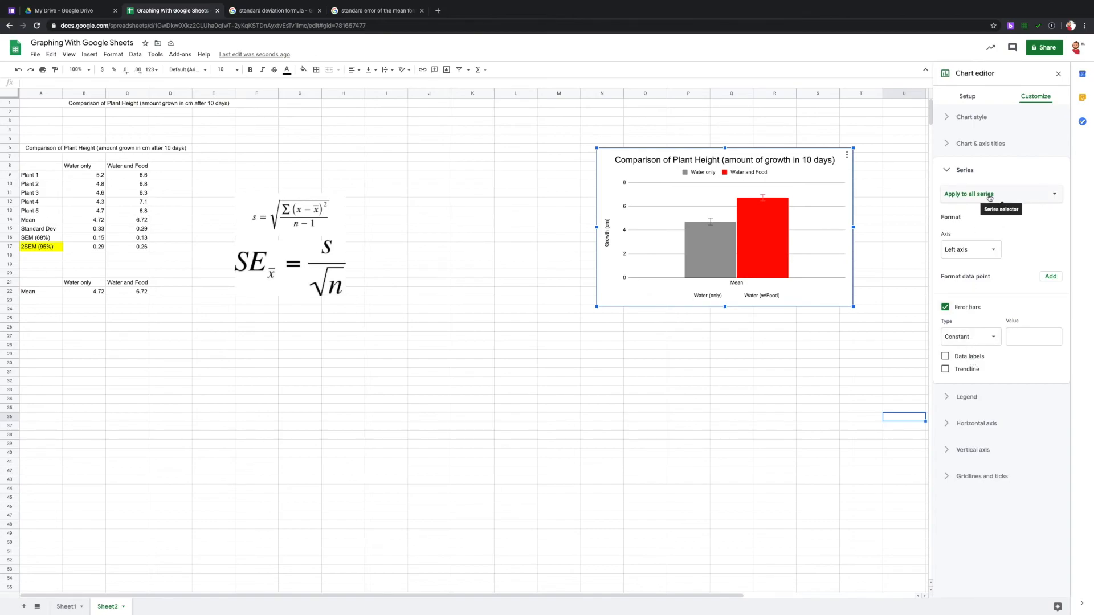
left_click(1056, 195)
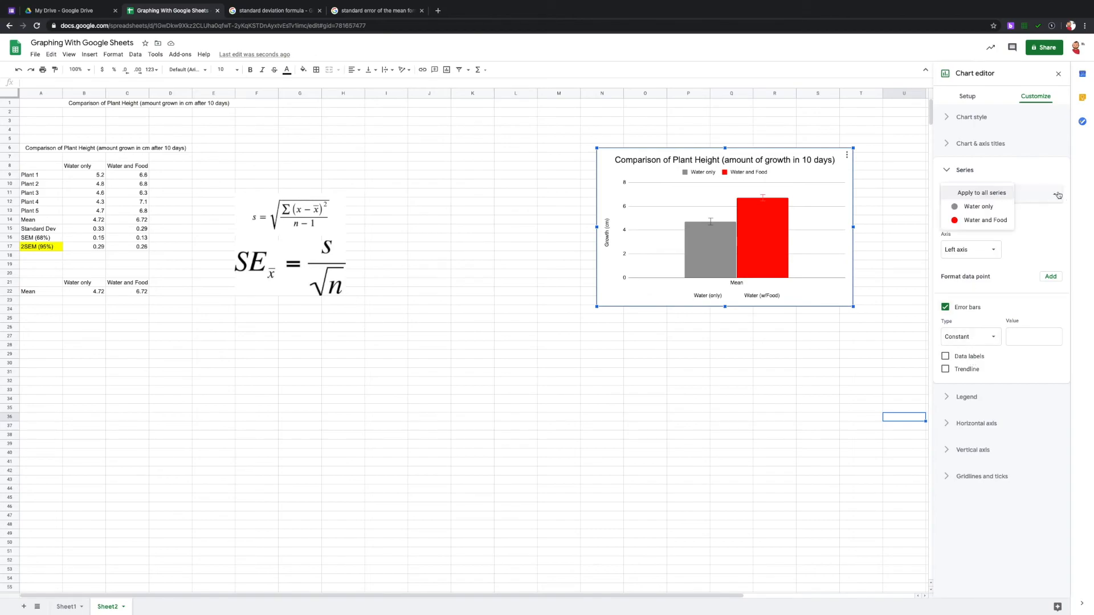
left_click(983, 220)
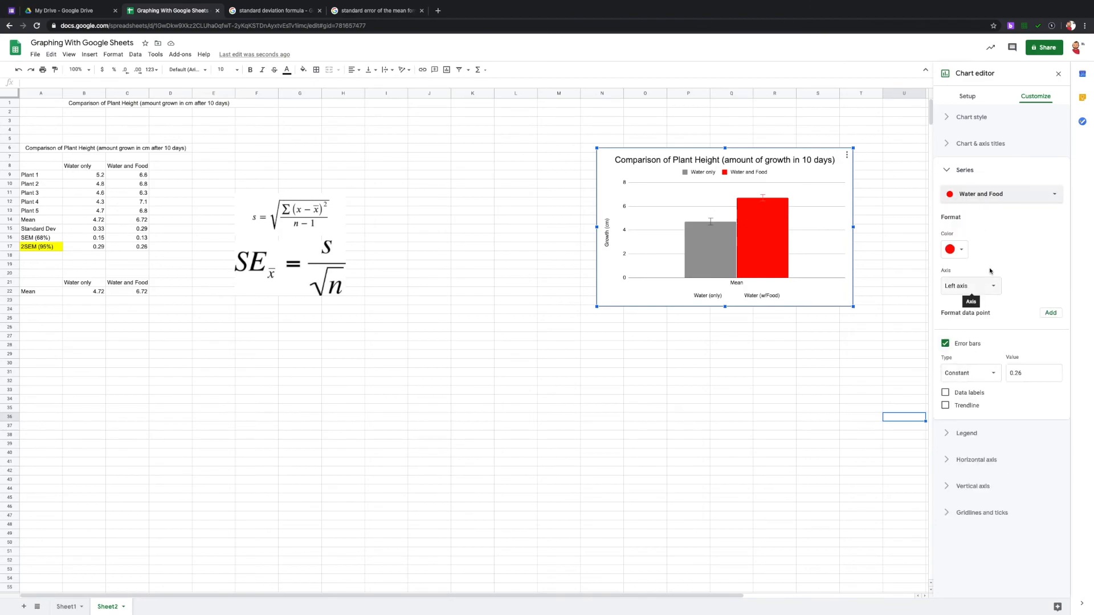
left_click(962, 251)
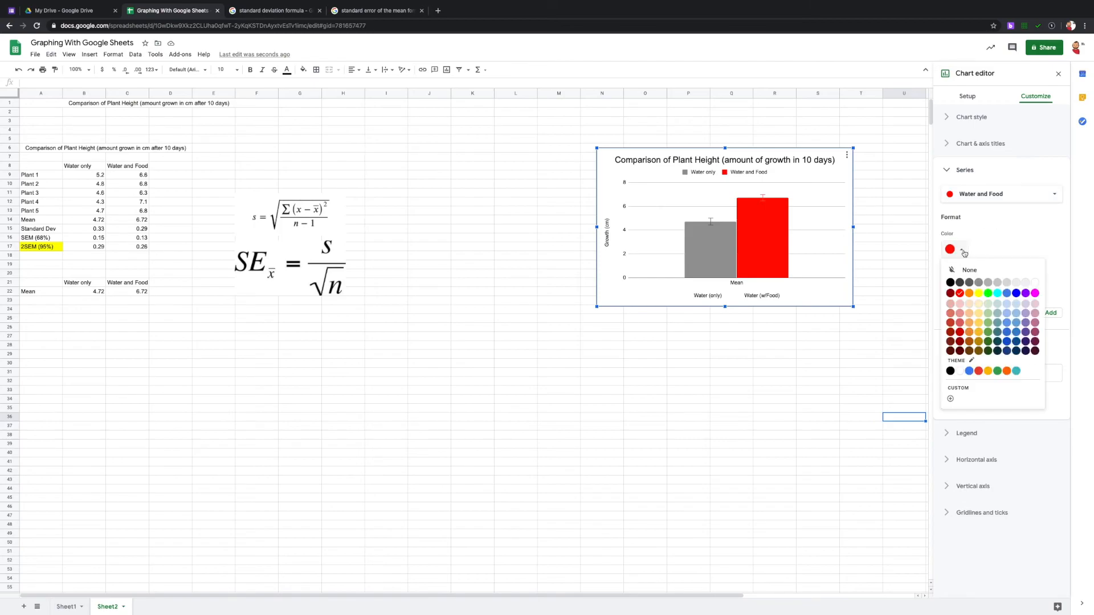
left_click(988, 284)
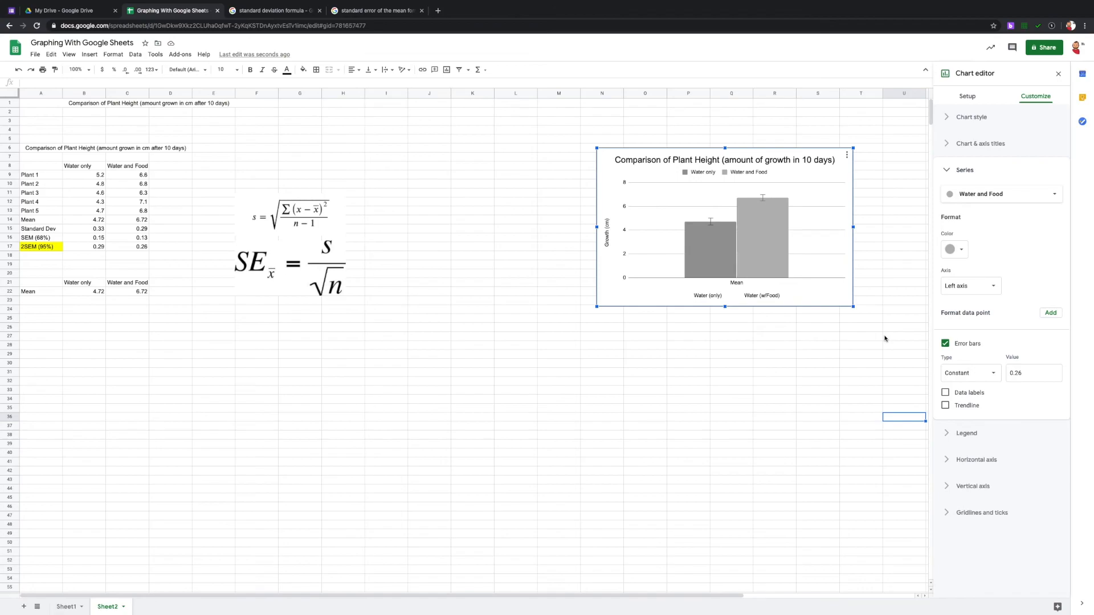
left_click(853, 345)
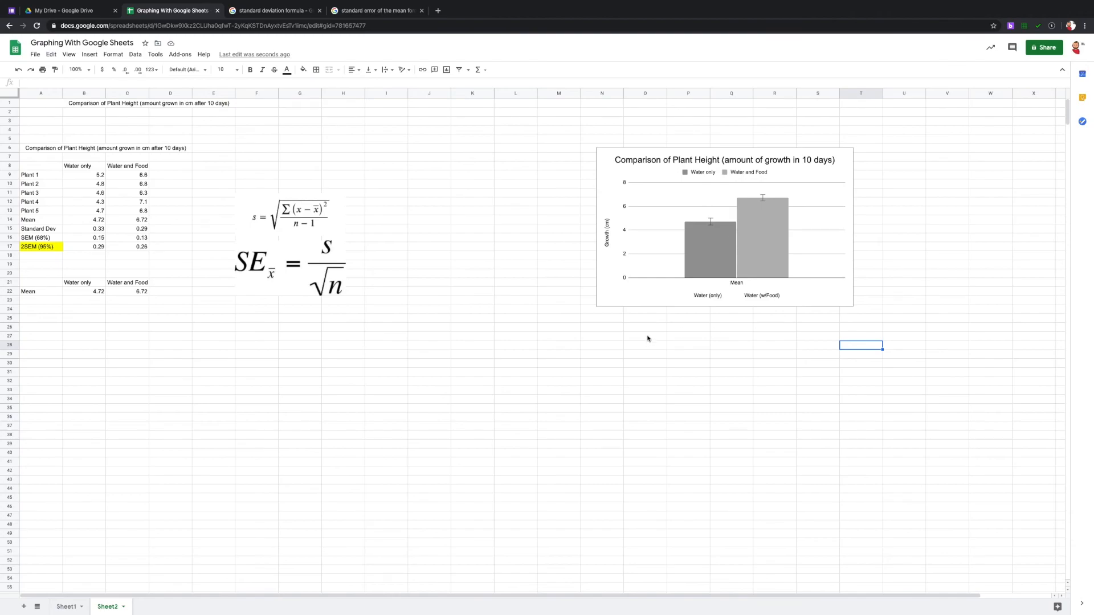
Move the chart next to the formula images, closer to the data table.
left_click(666, 200)
left_click_drag(612, 155, 388, 194)
mouse_move(553, 266)
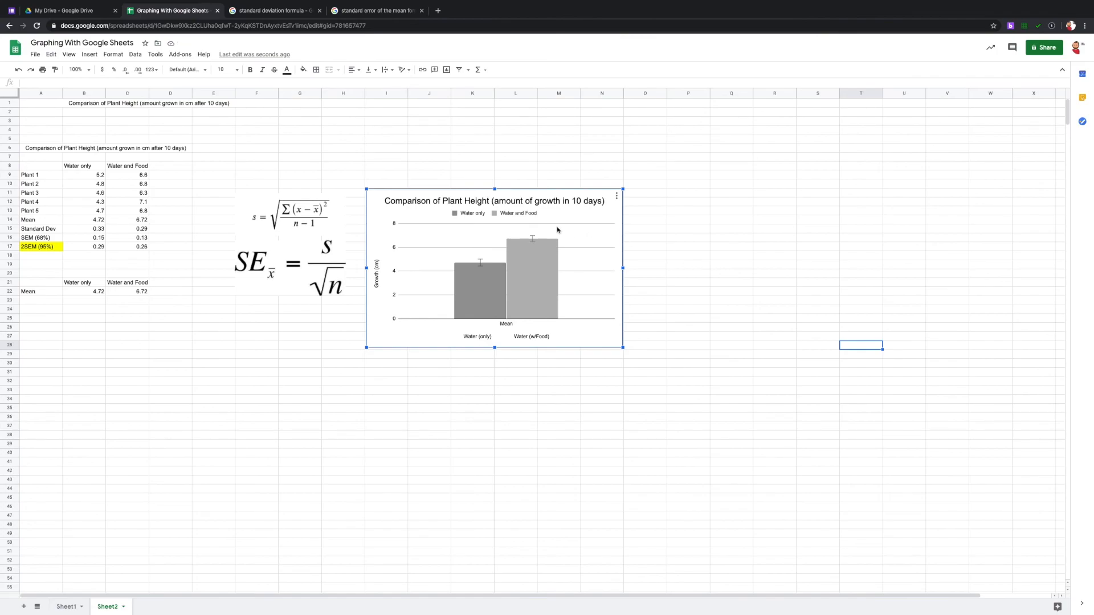
mouse_move(494, 280)
mouse_move(524, 248)
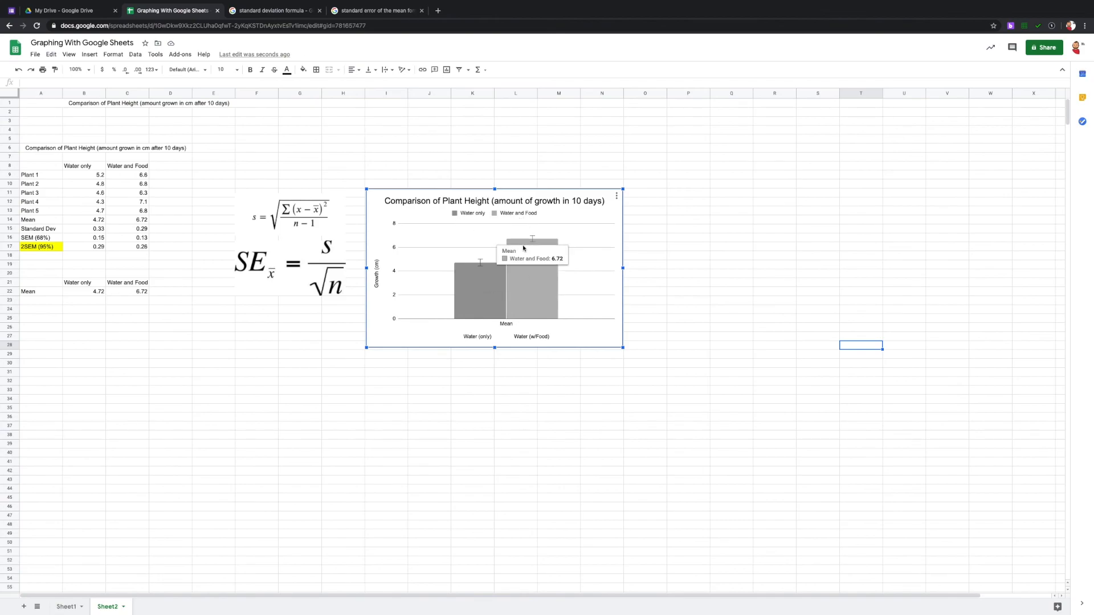